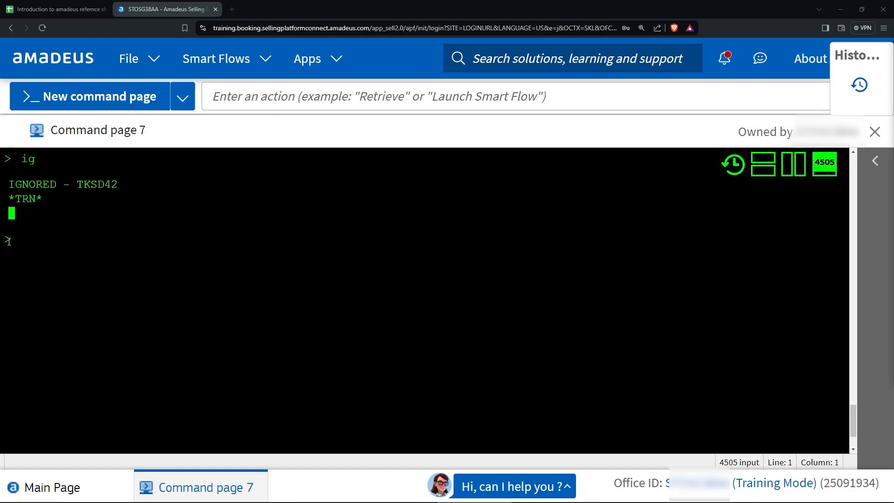
Redisplay the ignored infant booking with the RT command.
left_click(33, 242)
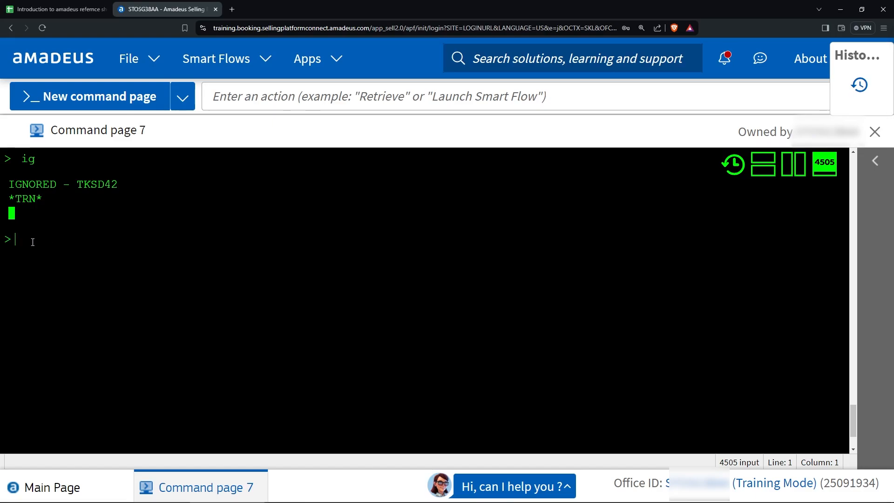
type("ssr")
key("BackSpace")
key("BackSpace")
type("rt")
key("Return")
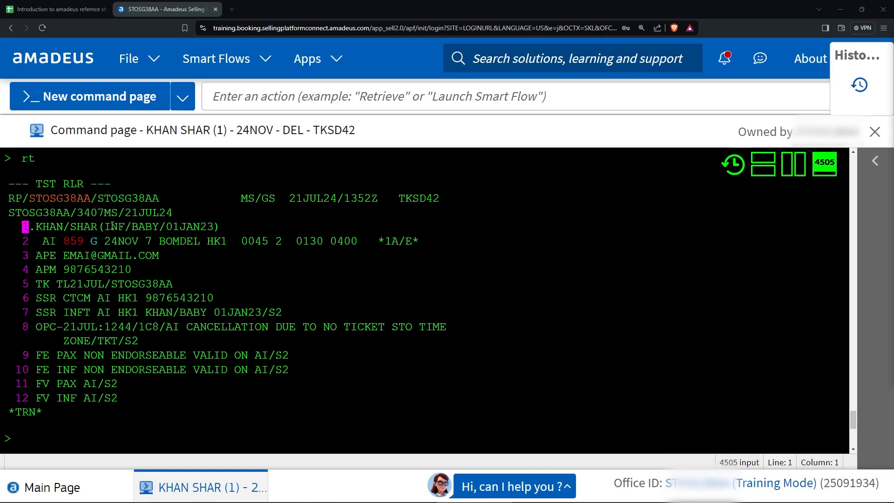
scroll(56, 413, "down", 2)
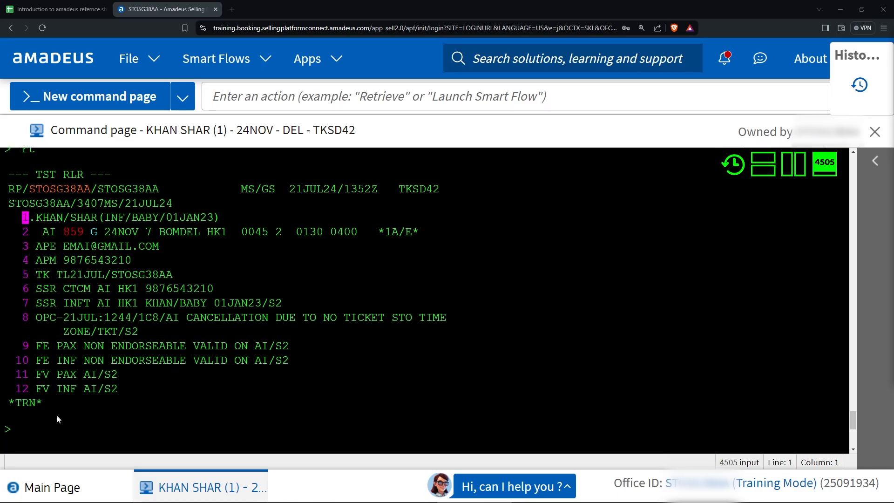
left_click(57, 6)
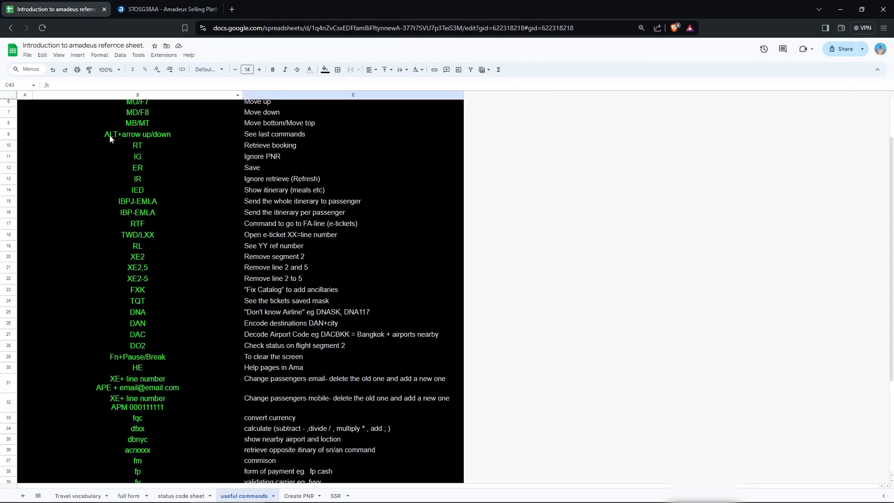
Open the SSR sheet of the reference workbook to read the manual SSR commands.
left_click(335, 496)
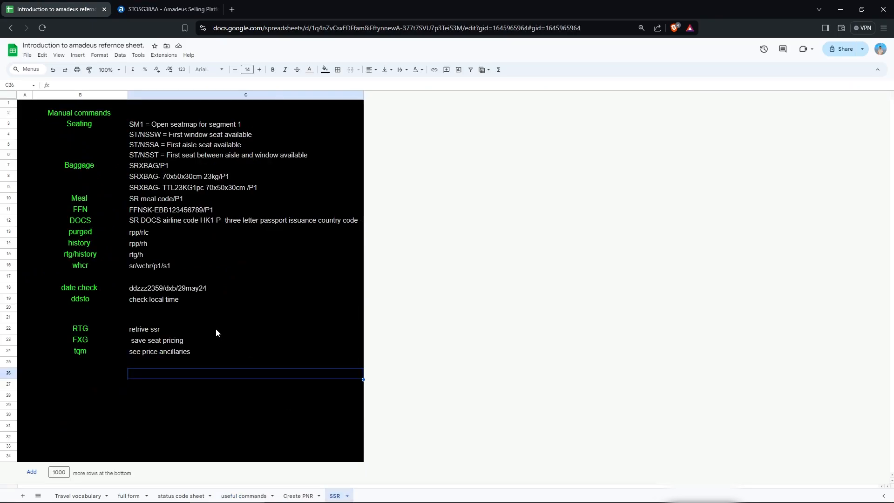
left_click(103, 367)
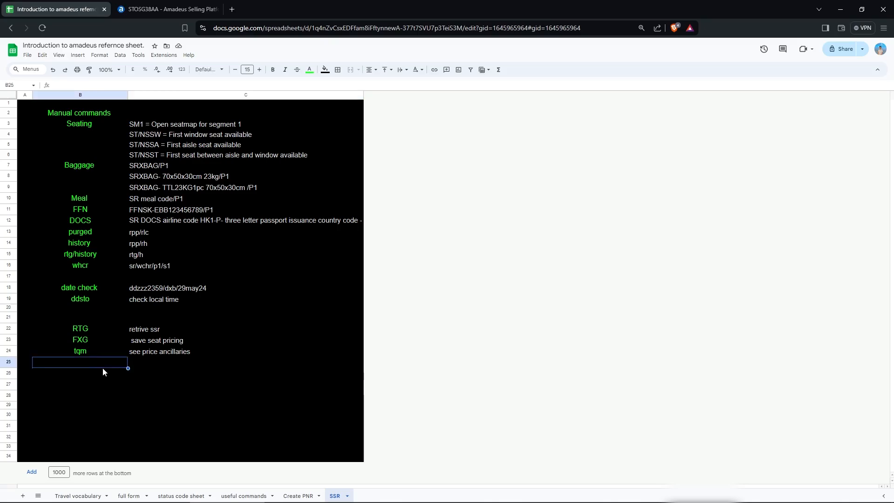
Open the booking's services catalog with FXK.
key("ctrl+Tab")
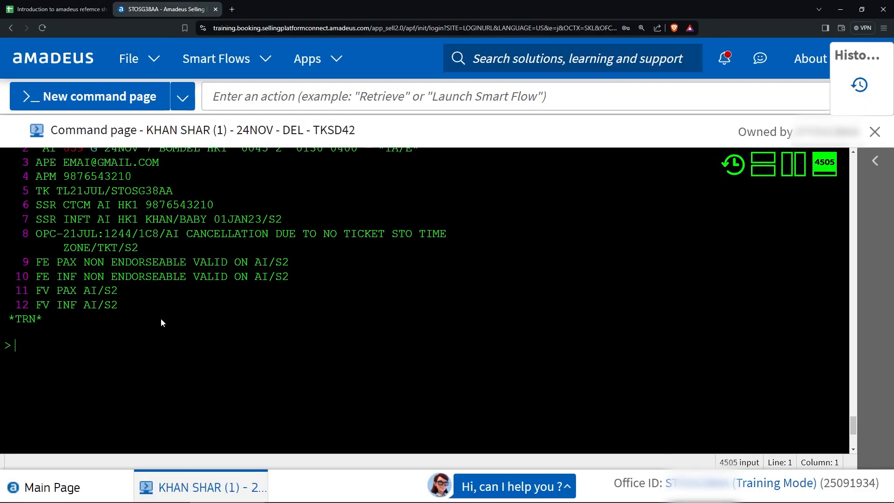
type("fxk")
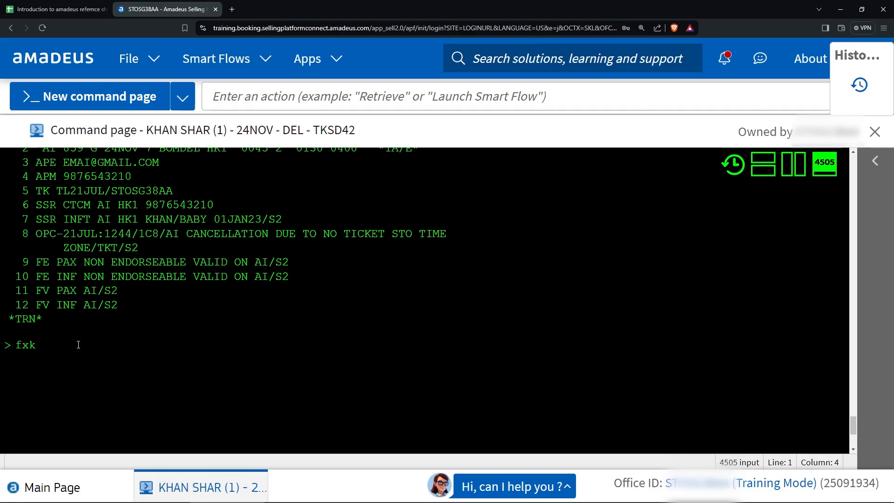
key("Return")
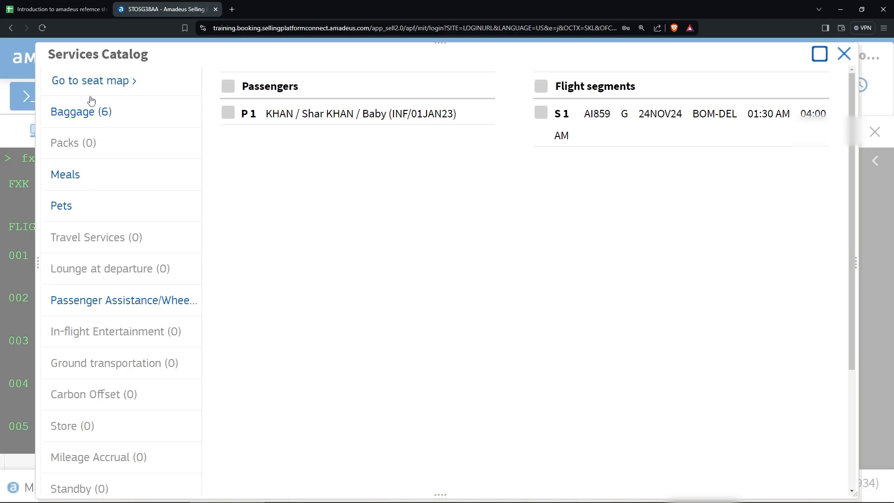
Book window seat 22F on the BOM-DEL flight from the seat map.
left_click(100, 82)
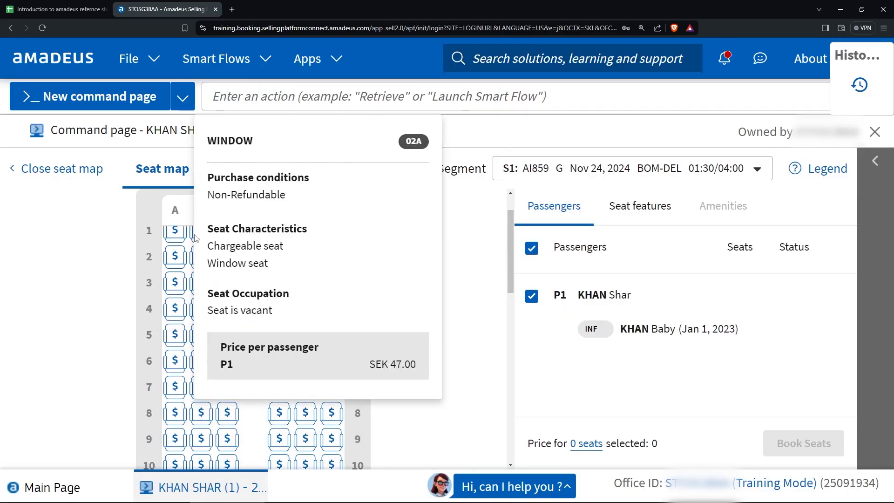
scroll(227, 279, "down", 3)
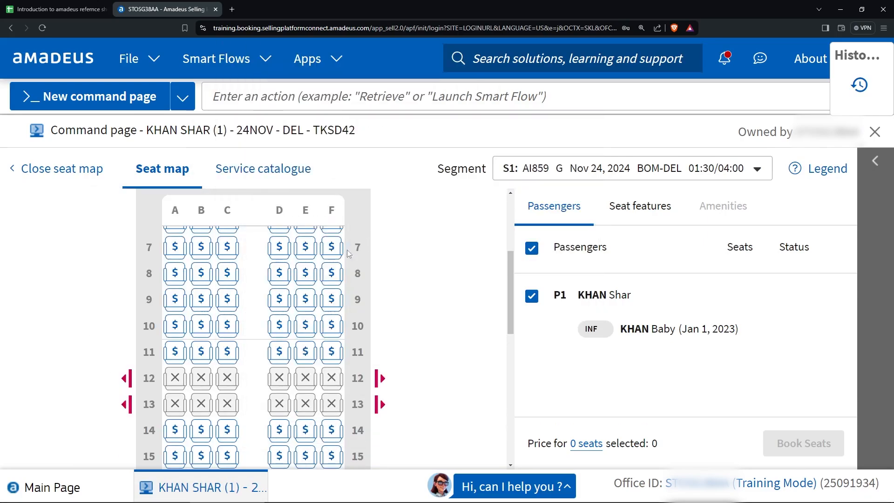
scroll(235, 280, "down", 6)
scroll(238, 280, "down", 2)
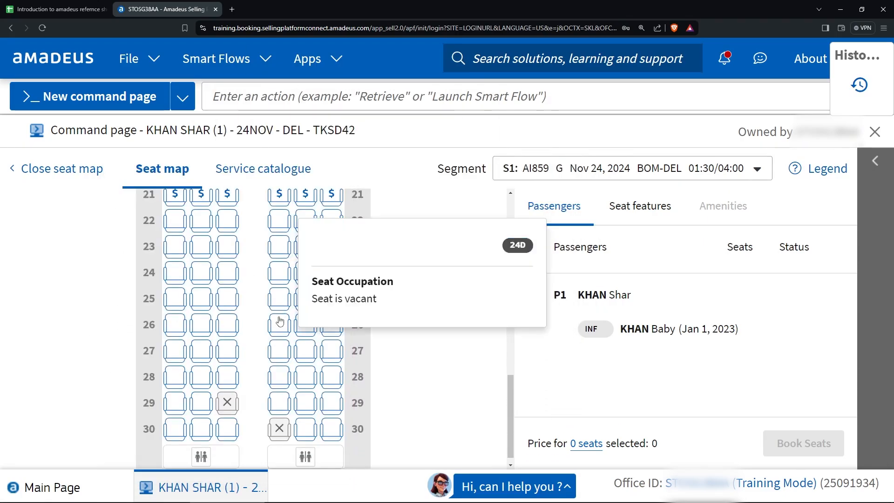
scroll(300, 273, "up", 1)
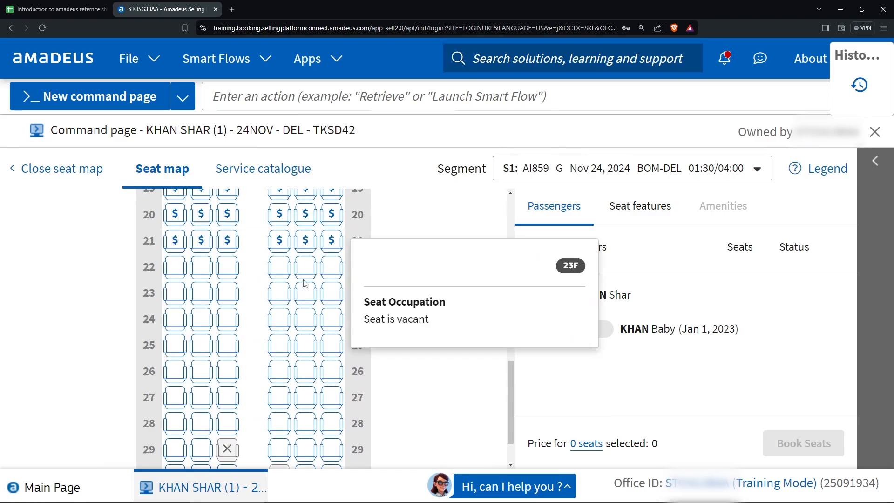
left_click(276, 269)
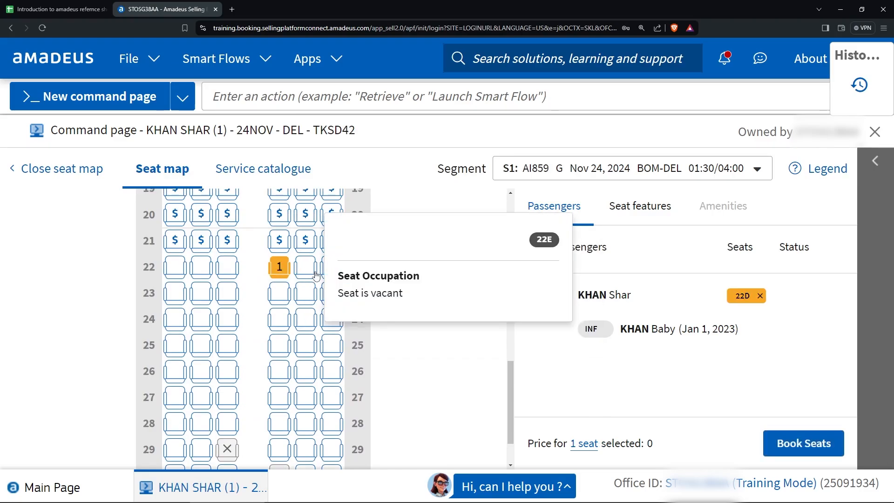
left_click(332, 270)
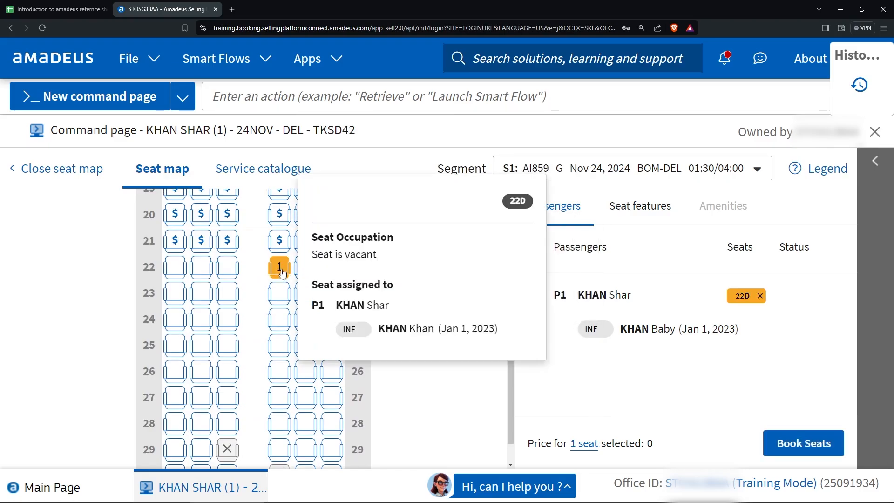
left_click(333, 267)
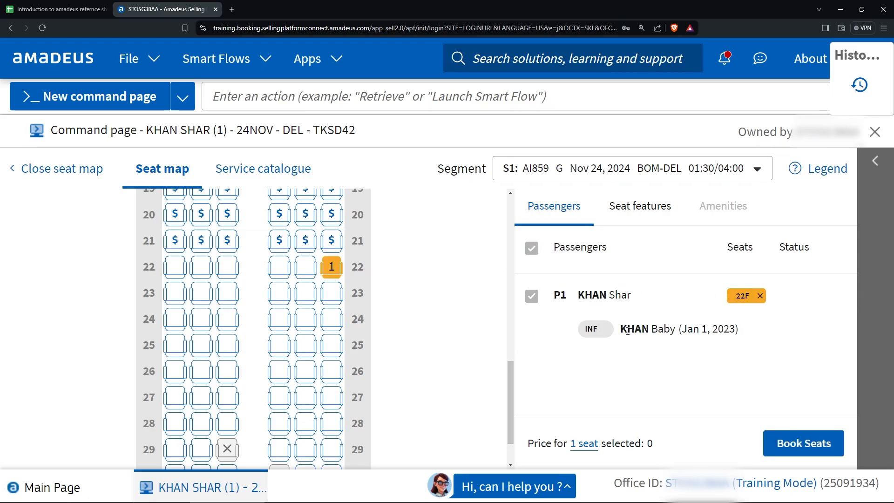
left_click(811, 445)
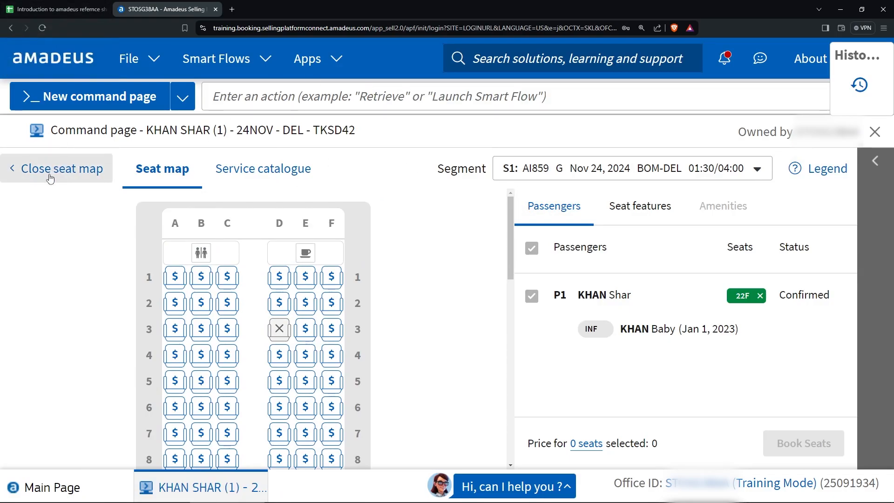
left_click(40, 4)
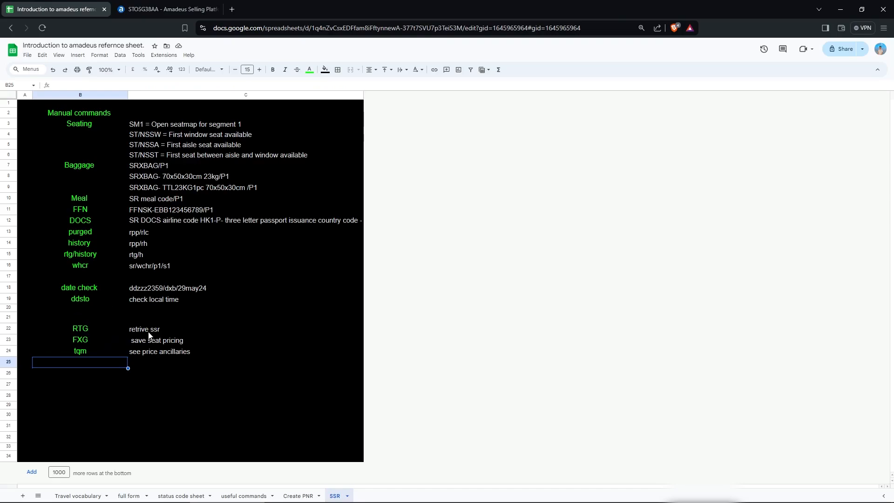
Look up the FXG seat-pricing and tqm ancillary-pricing commands on the SSR sheet.
left_click(149, 343)
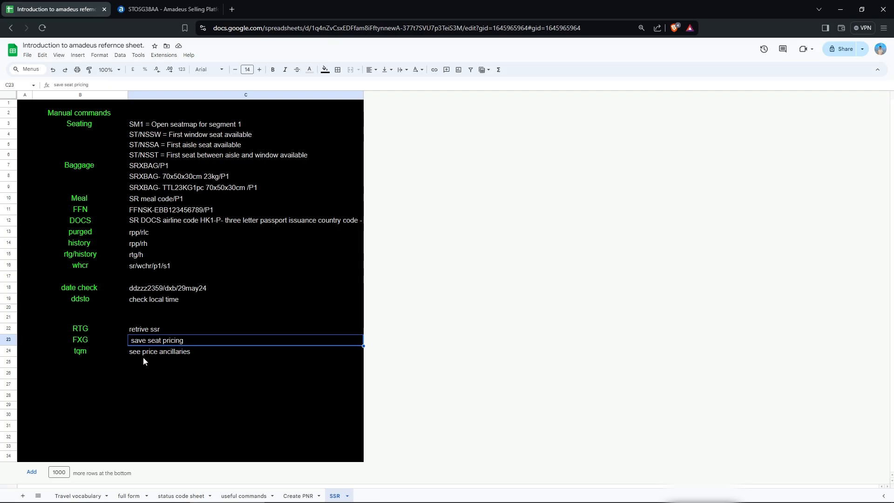
left_click(83, 343)
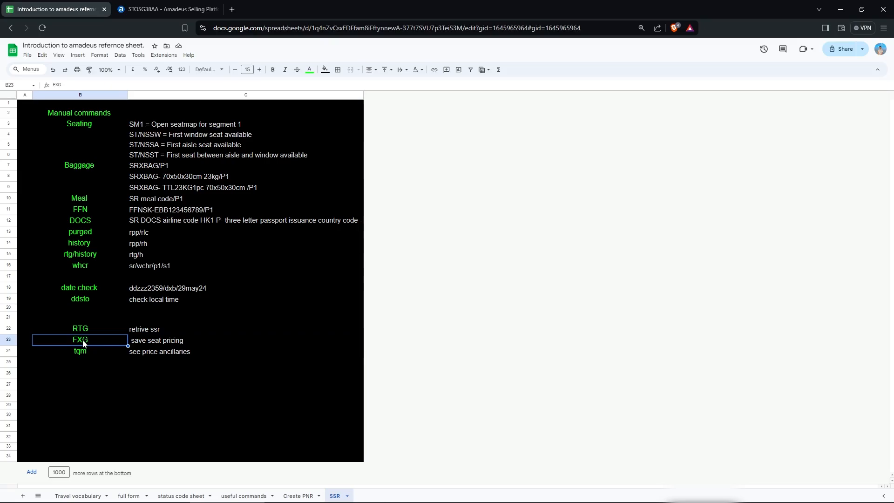
left_click(298, 351)
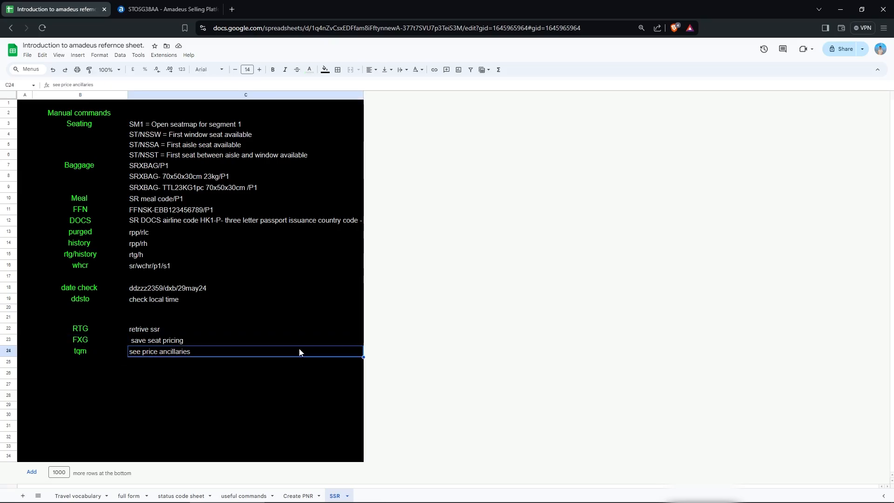
key("ctrl+plus")
key("ctrl+plus")
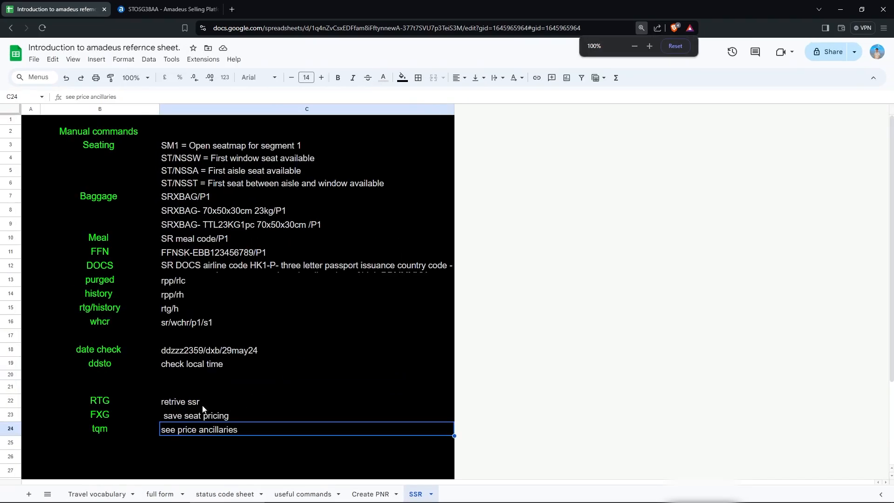
scroll(202, 405, "down", 2)
left_click(191, 395)
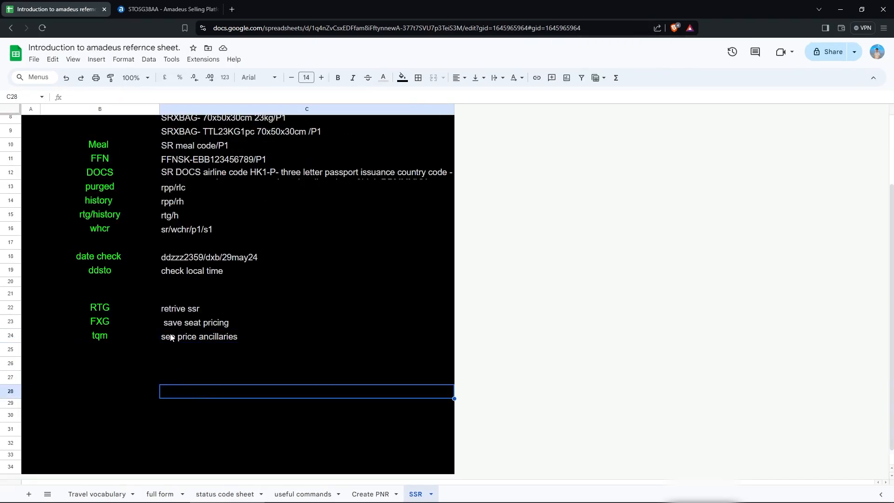
Close the seat map to show the 22F request, then reopen the services catalog with FXK.
left_click(164, 9)
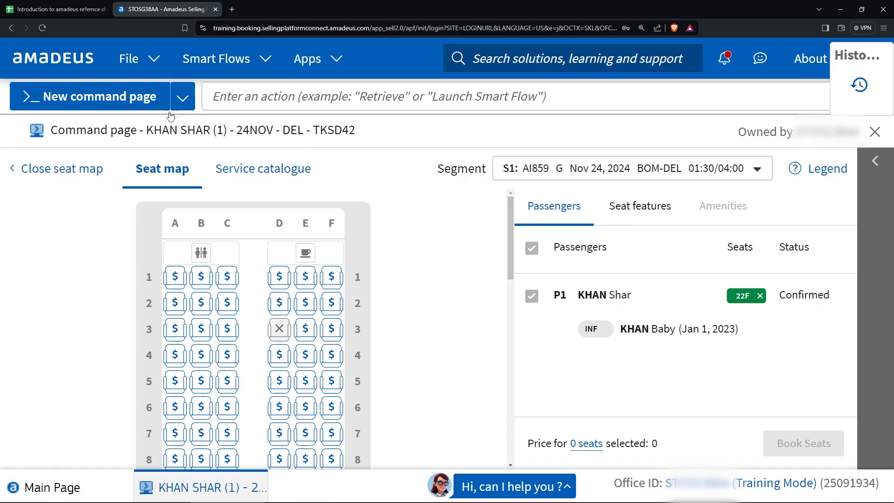
scroll(408, 332, "down", 3)
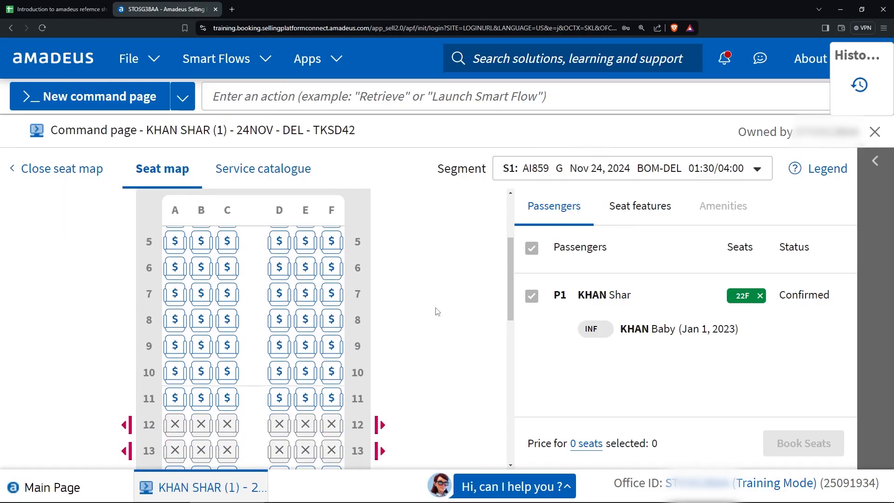
scroll(438, 311, "up", 2)
left_click(41, 169)
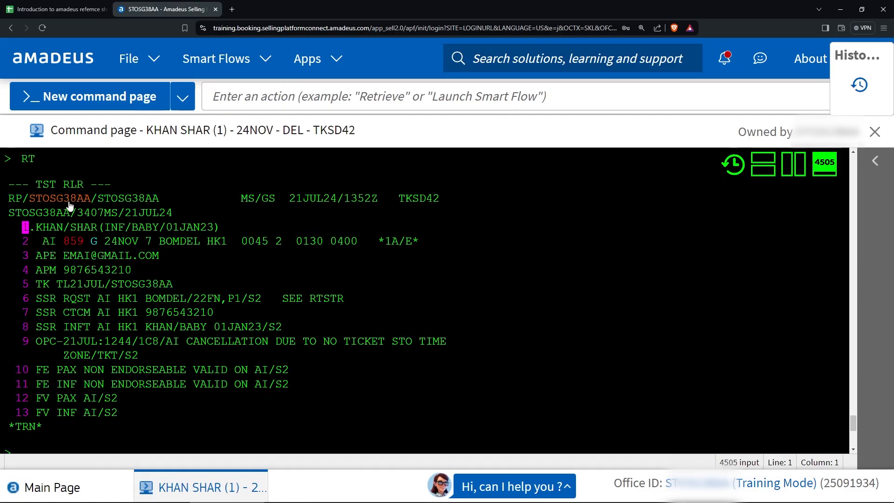
scroll(49, 350, "down", 2)
type("fx")
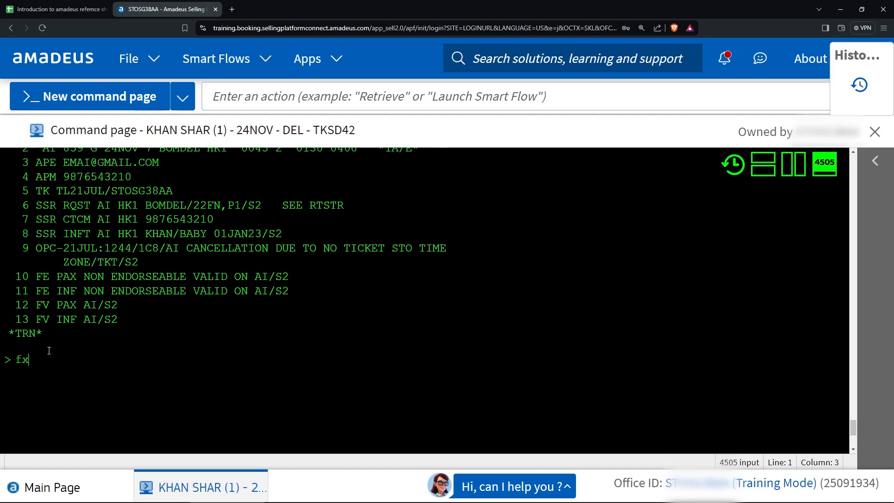
type("k")
key("Return")
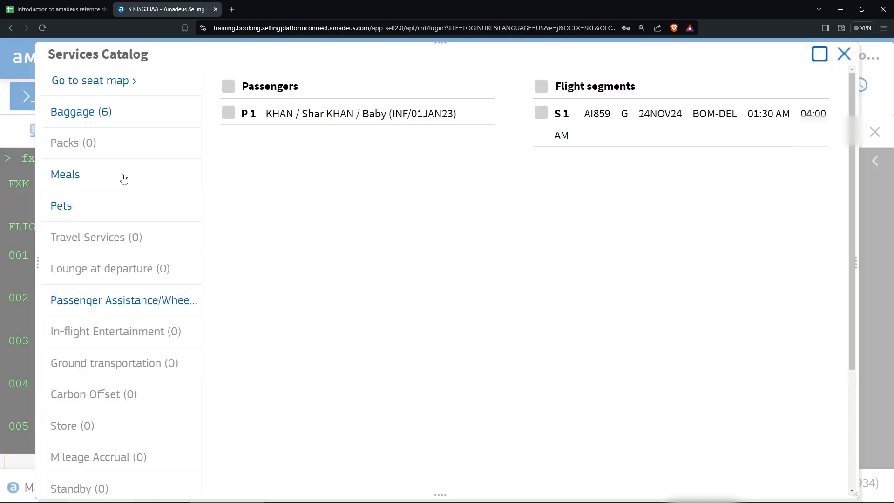
Book and price the Upto33lb 15kg XBAG baggage (1035 SEK) for passenger P1.
left_click(106, 113)
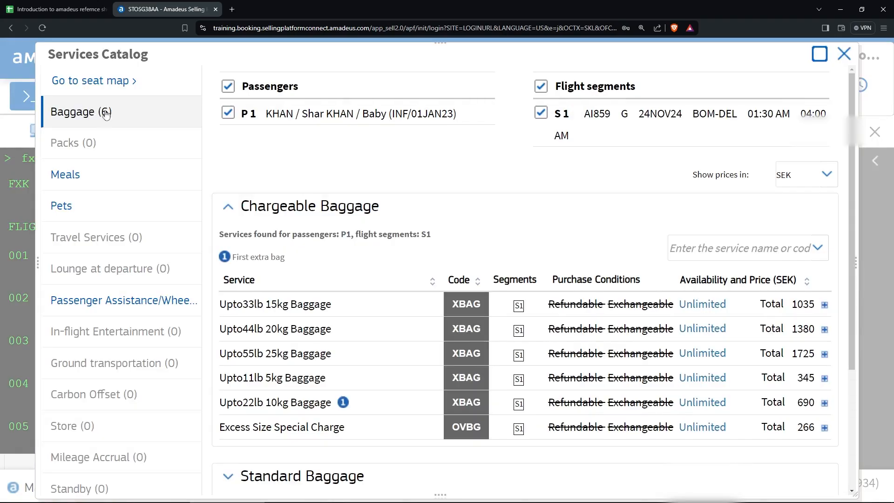
scroll(284, 215, "down", 2)
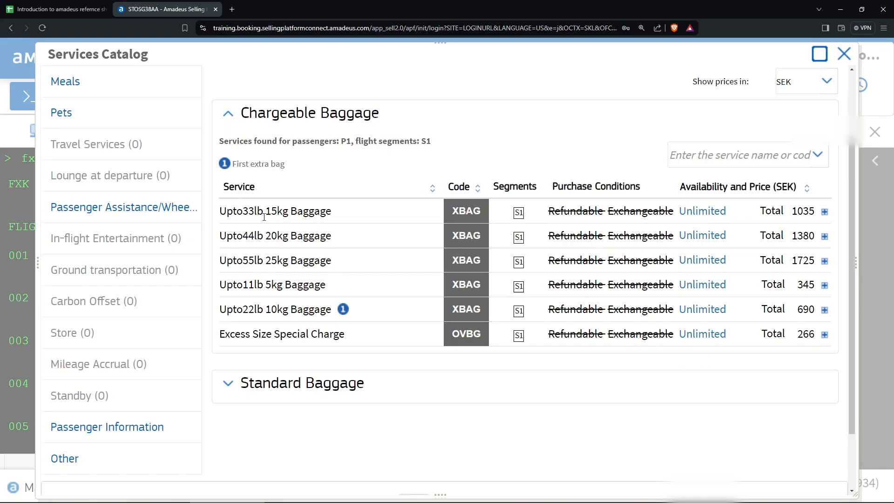
scroll(264, 217, "up", 2)
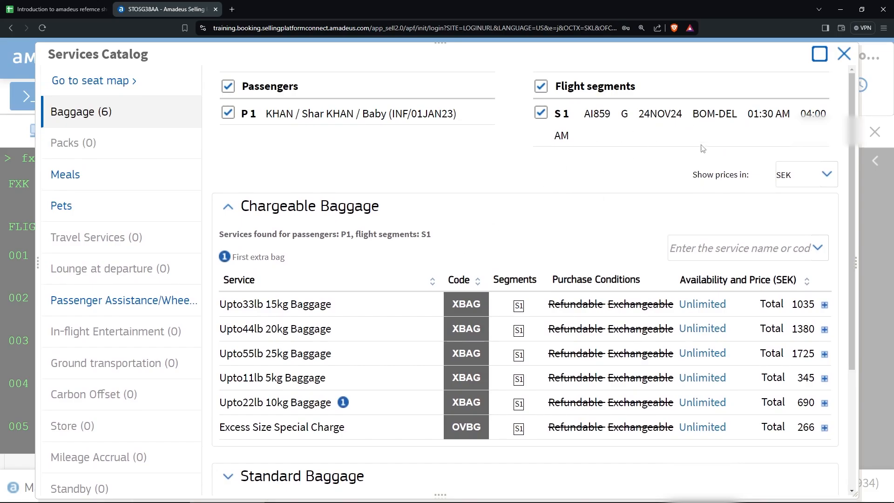
scroll(332, 264, "down", 2)
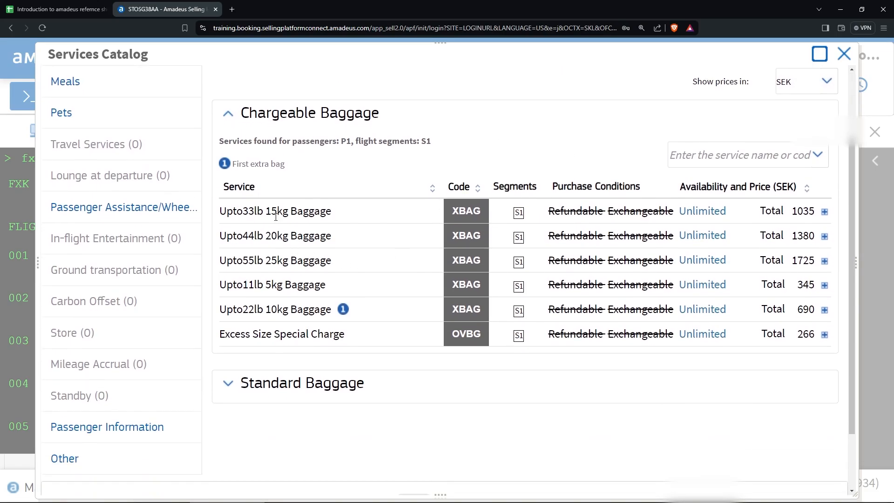
left_click(261, 212)
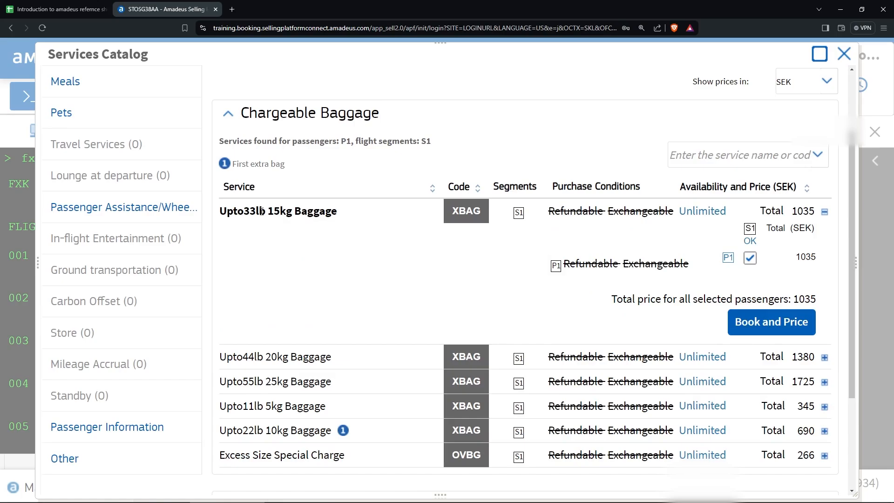
left_click(261, 211)
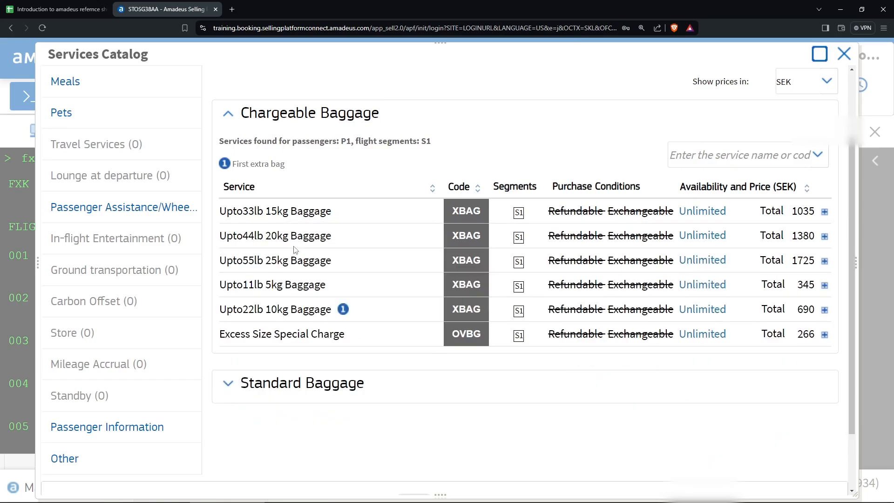
left_click(295, 212)
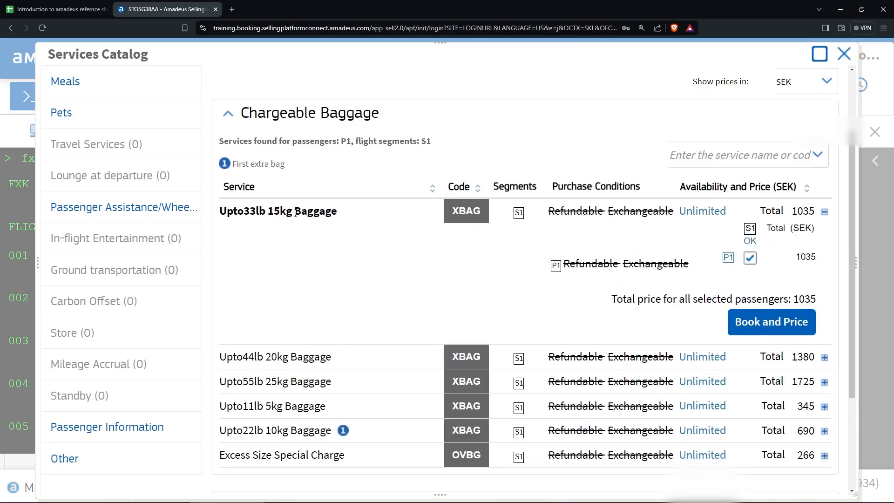
left_click(763, 326)
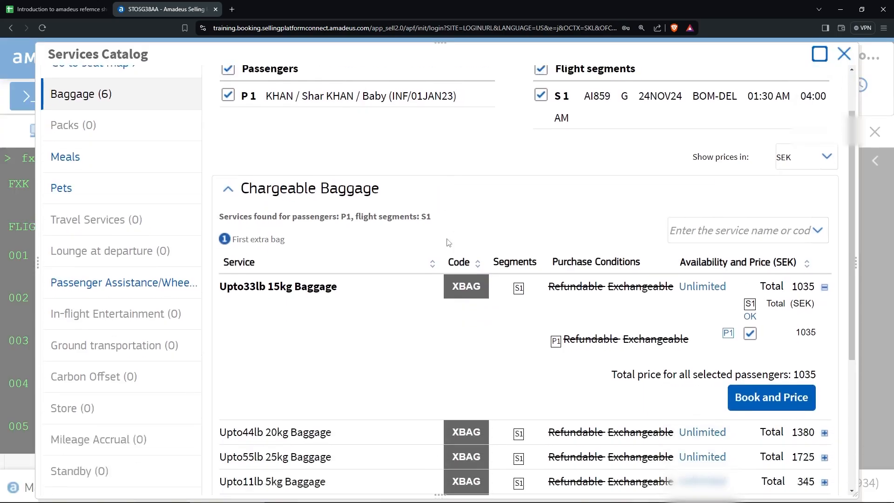
scroll(446, 239, "down", 6)
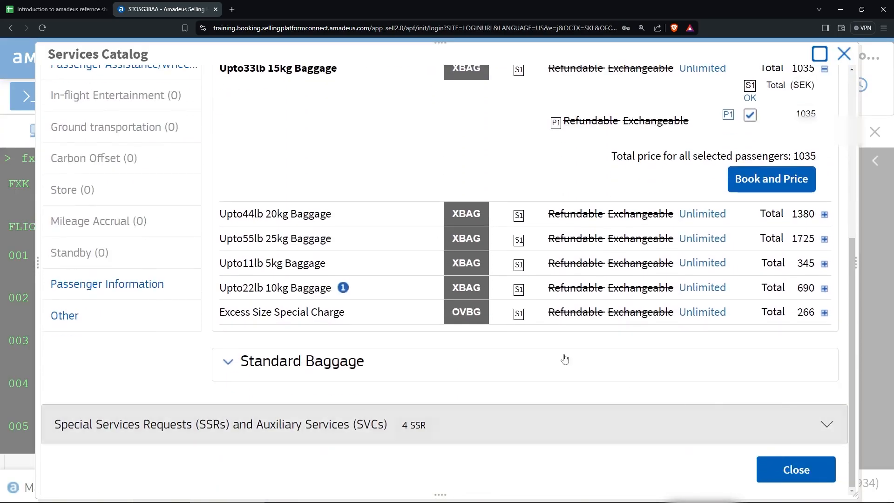
scroll(113, 200, "up", 6)
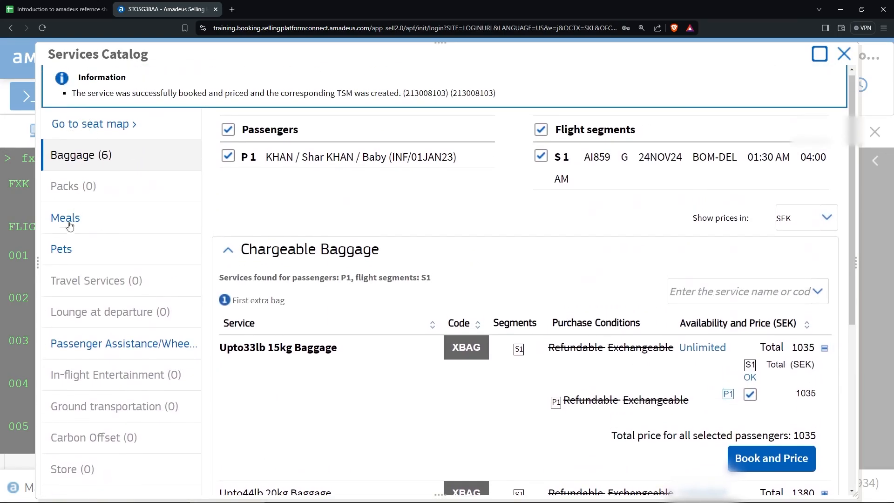
Request the Vegetarian Hindu (AVML) standard meal for the passenger.
left_click(90, 227)
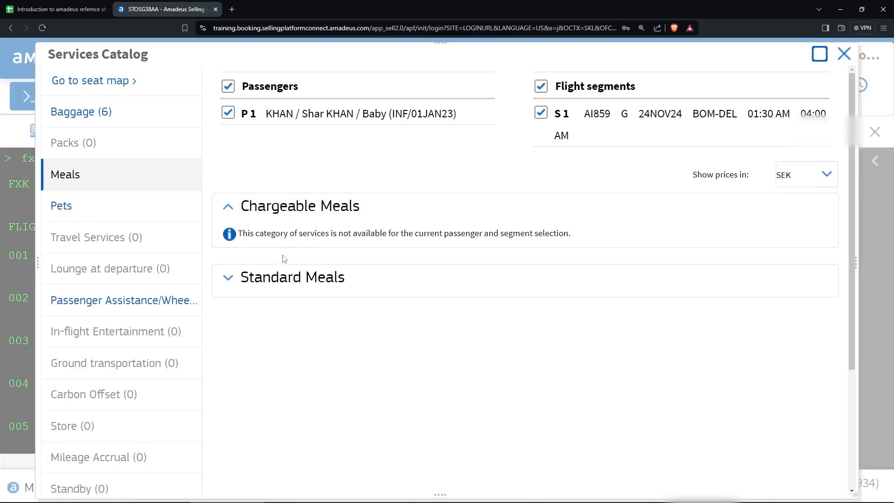
left_click(271, 279)
scroll(269, 282, "down", 4)
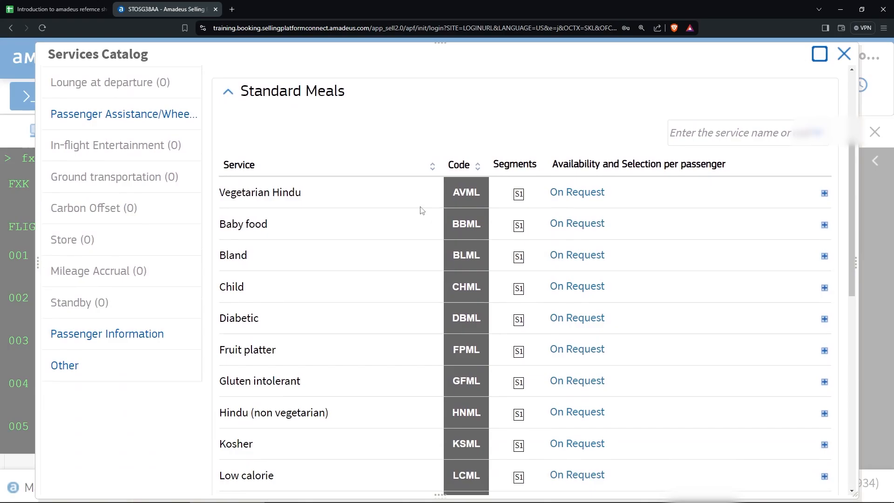
double_click(456, 192)
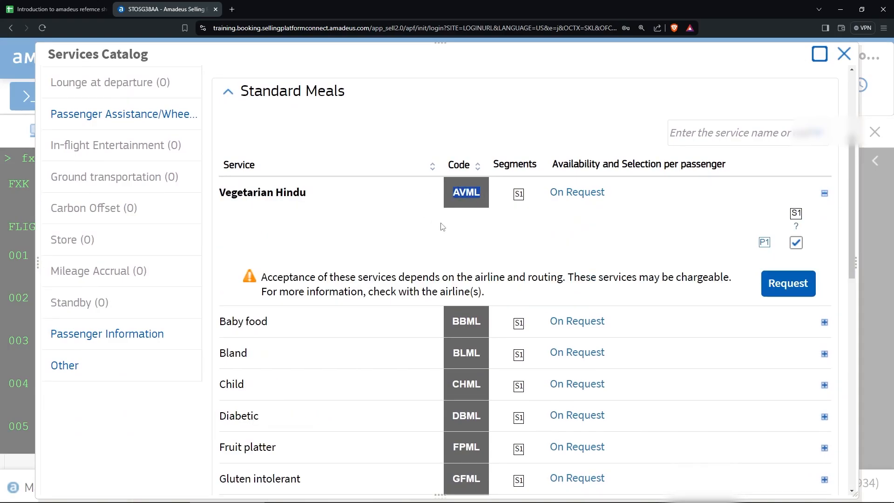
left_click(459, 191)
left_click(460, 194)
left_click(789, 288)
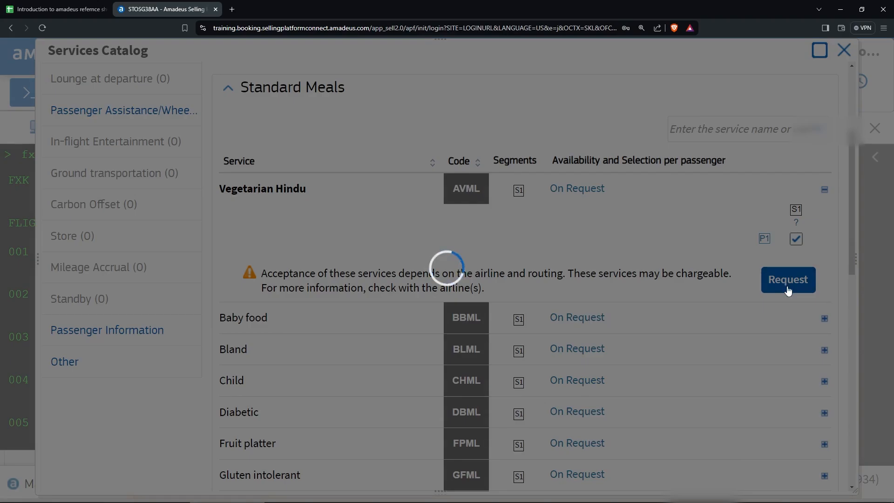
Close the services catalog and return to the booking showing SSR AVML HK1.
scroll(370, 280, "up", 4)
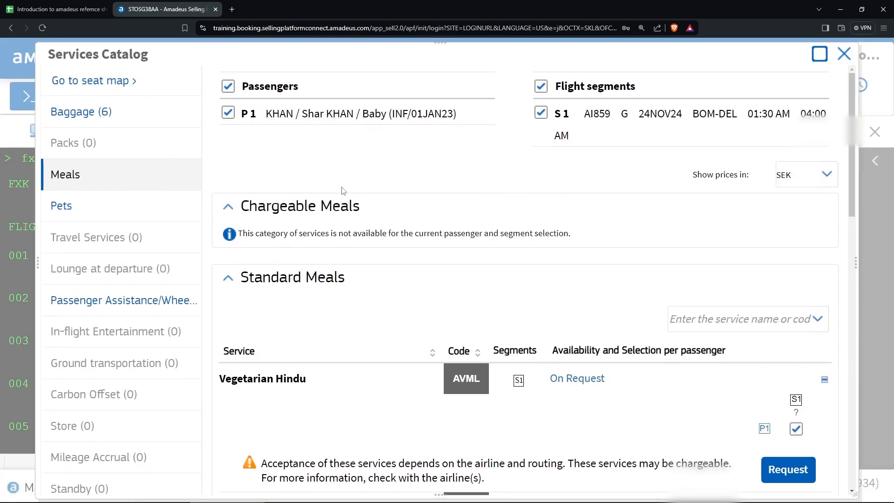
scroll(343, 191, "down", 4)
scroll(344, 191, "down", 10)
scroll(343, 191, "up", 14)
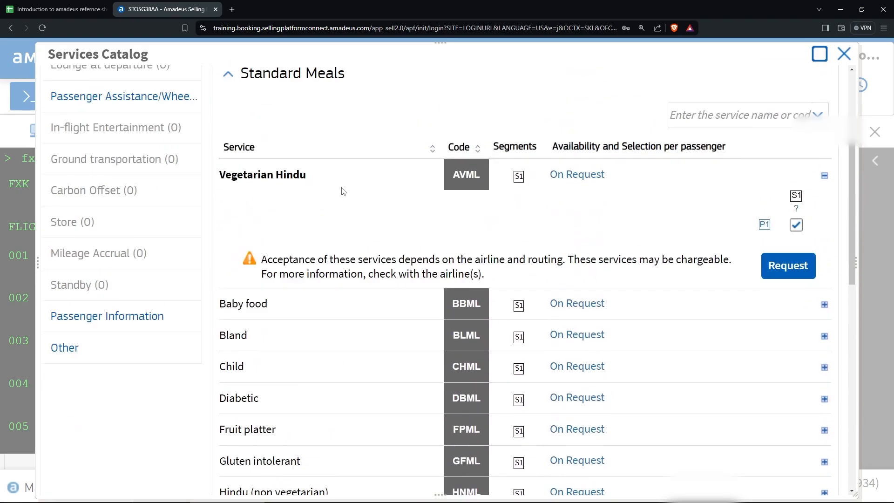
scroll(343, 191, "down", 5)
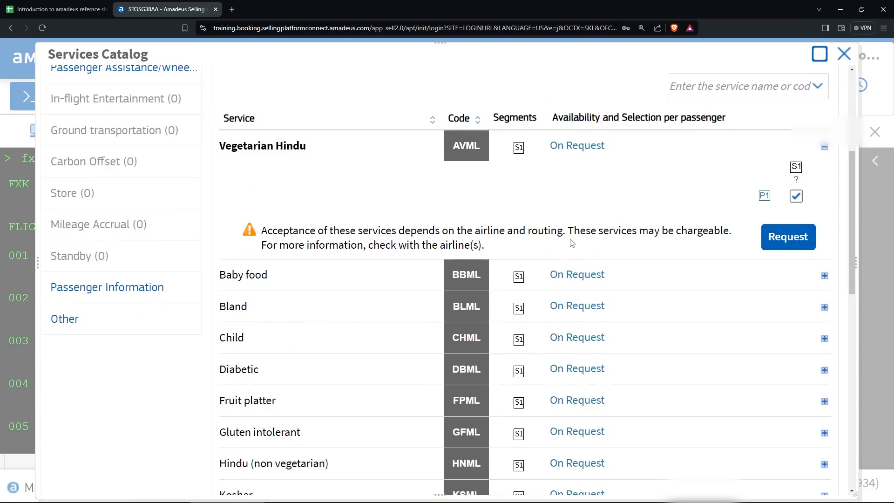
scroll(359, 248, "down", 12)
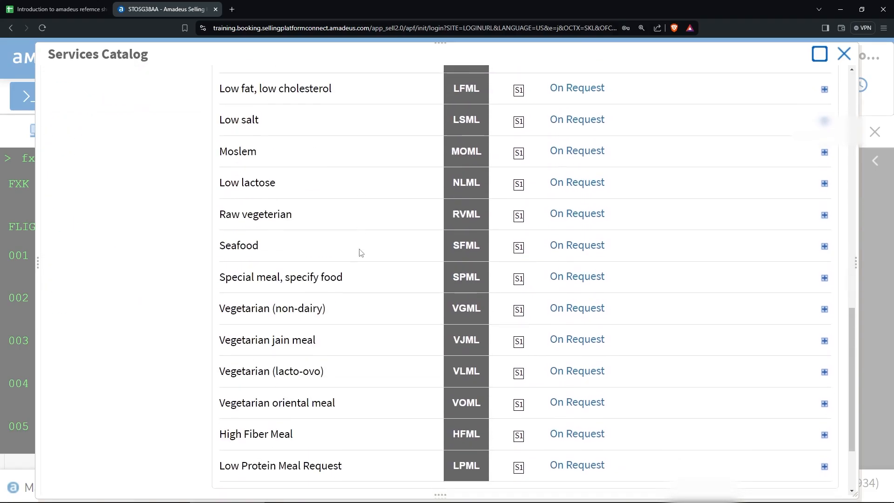
left_click(796, 469)
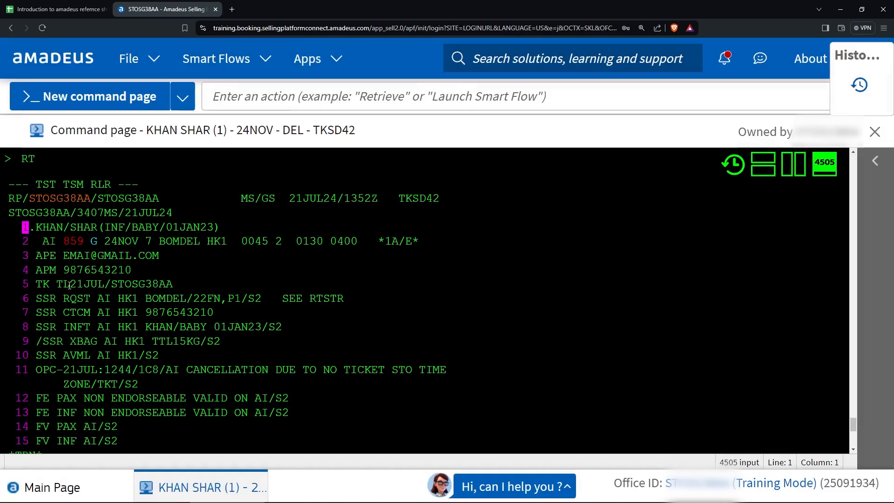
List the booking's SSRs with RTG and review the seat, XBAG and AVML lines.
type("rtg")
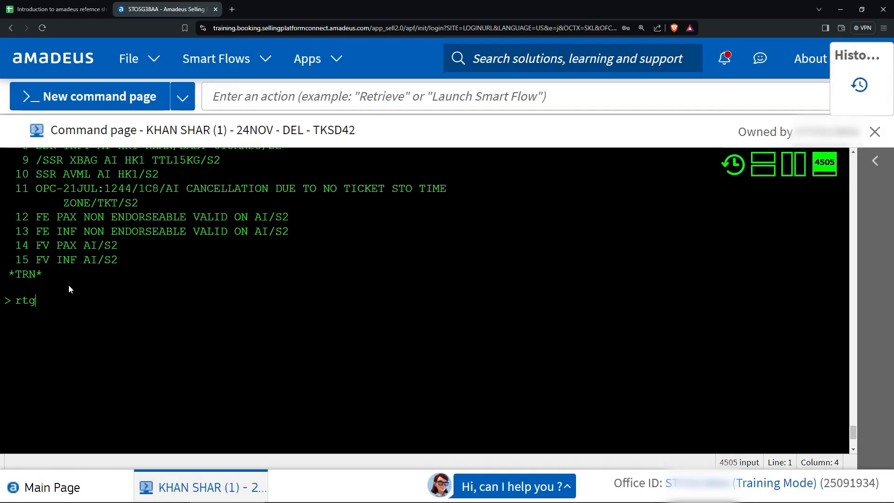
key("Return")
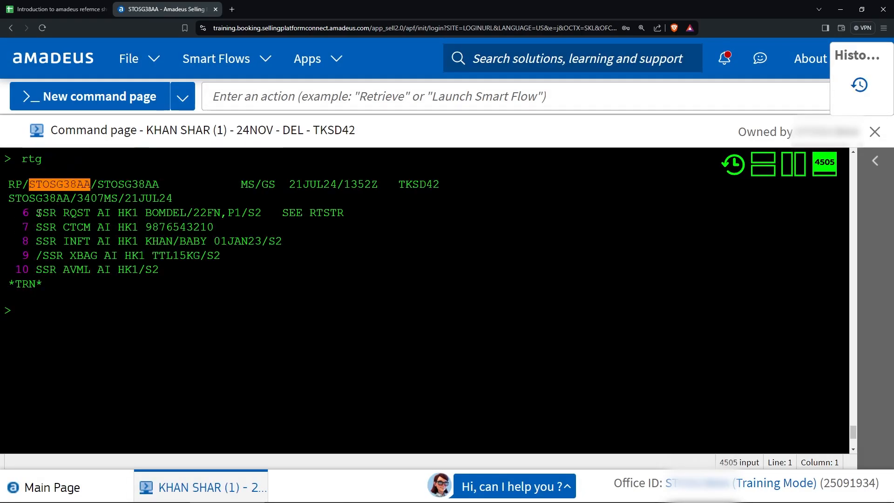
left_click_drag(38, 213, 359, 215)
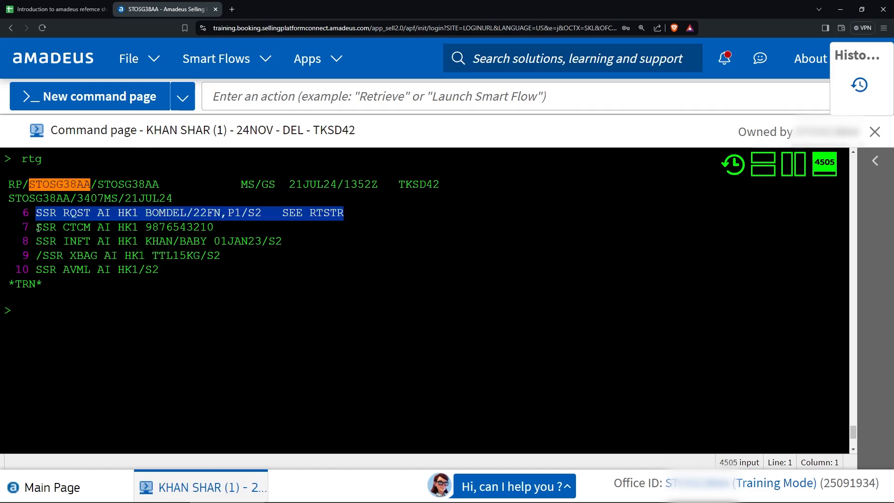
left_click(50, 297)
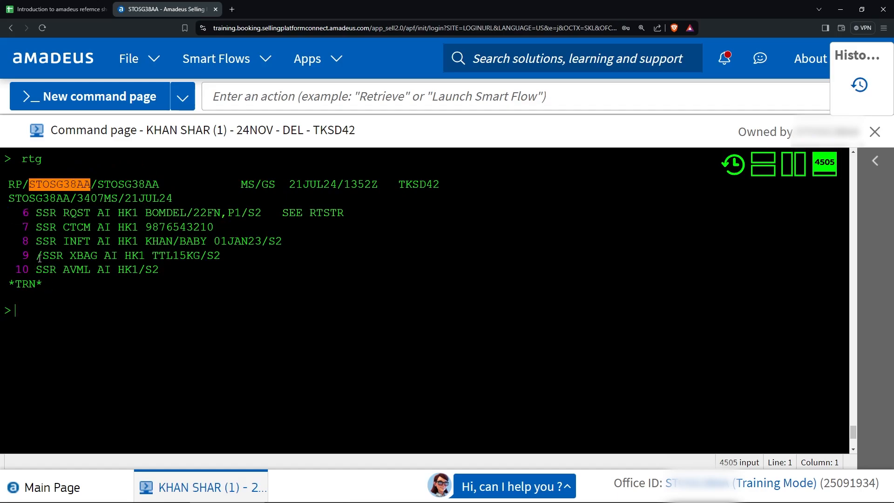
left_click_drag(41, 256, 222, 259)
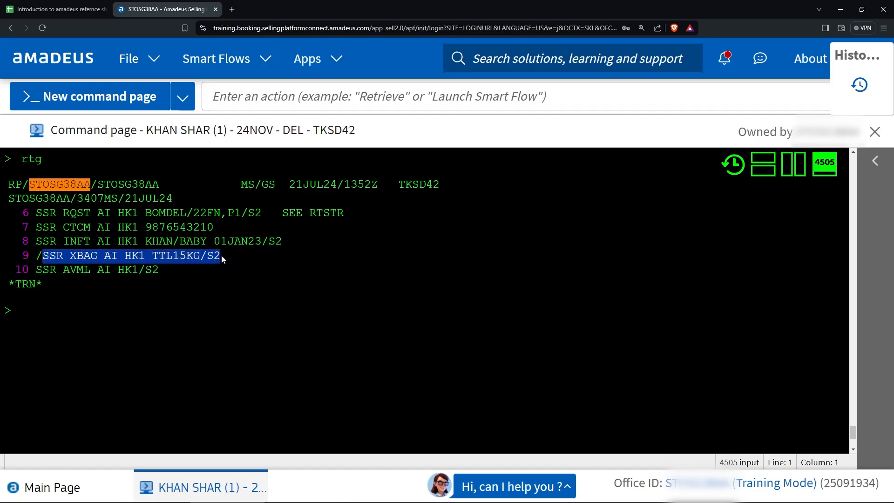
left_click(176, 258)
left_click_drag(33, 272, 171, 276)
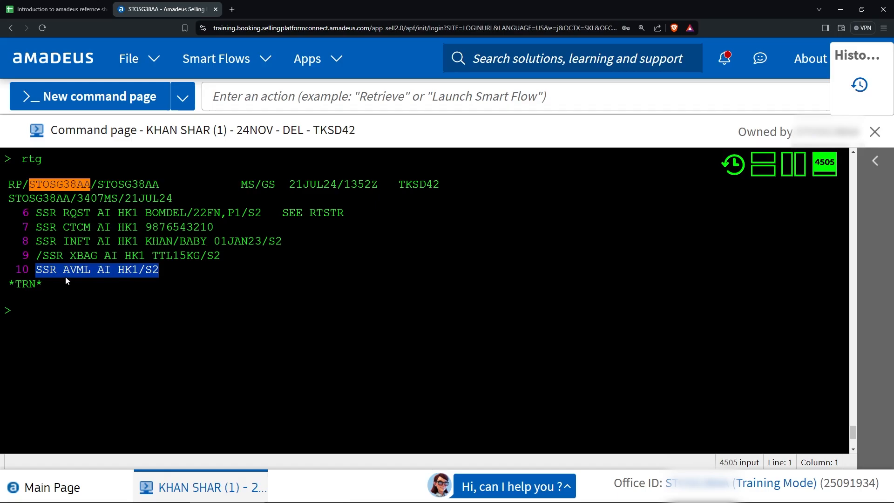
left_click(67, 308)
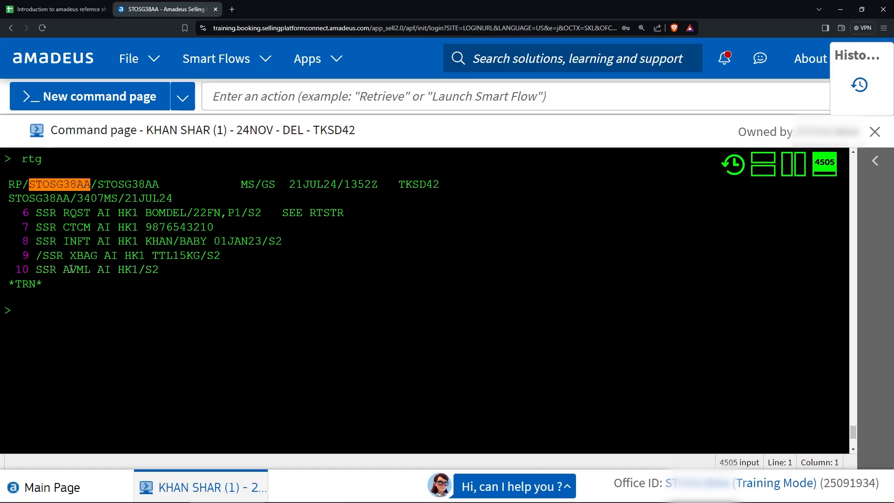
left_click(55, 9)
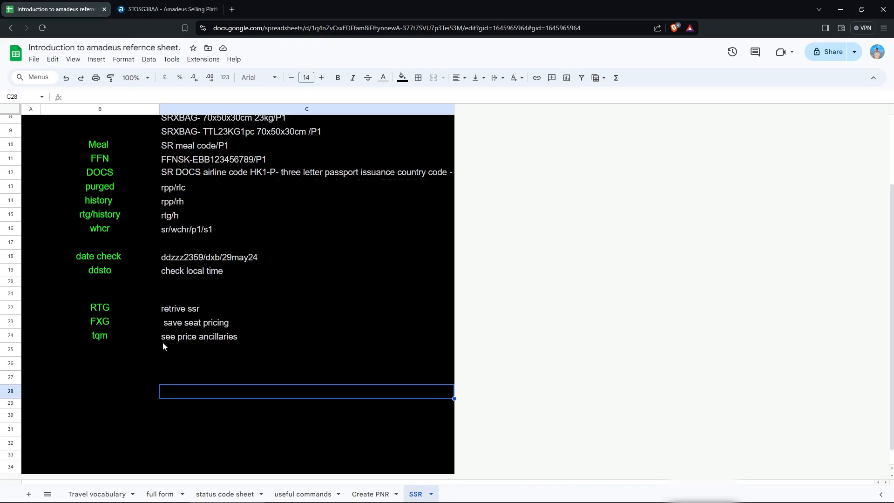
Review the 1035 SEK baggage TSM with TQM, then redisplay the booking with RT.
left_click(159, 9)
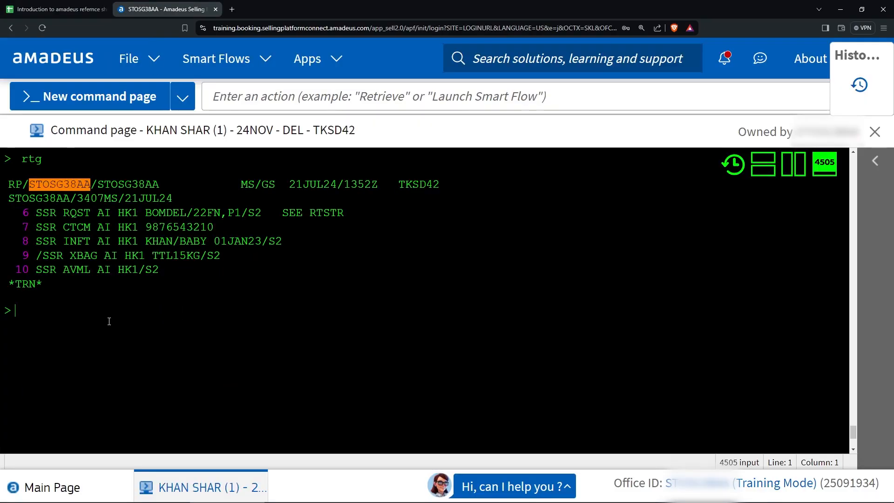
type("tqm")
key("Return")
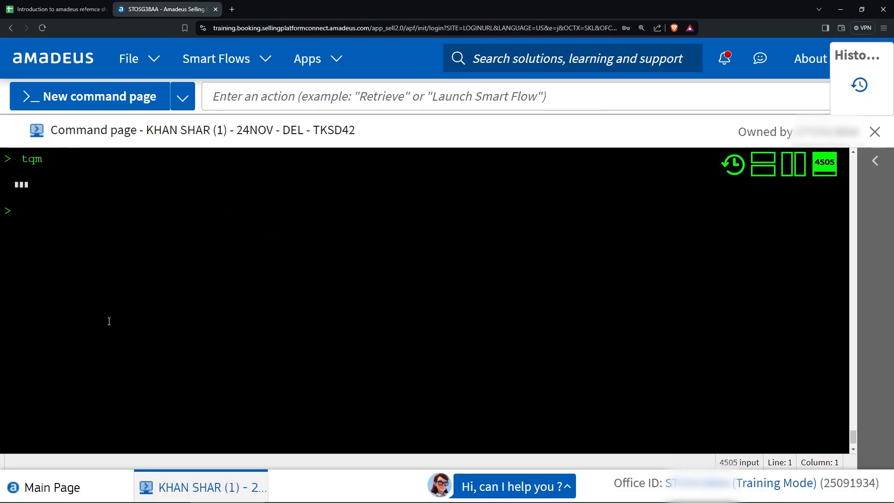
scroll(141, 298, "down", 1)
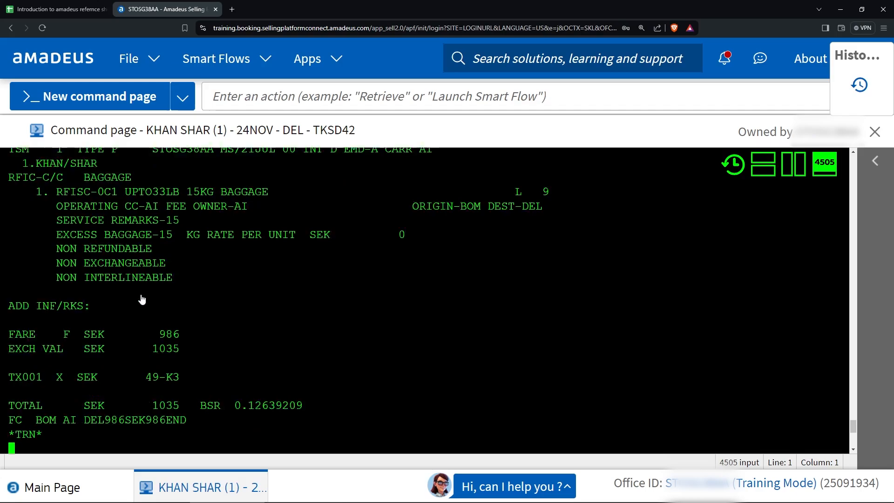
scroll(142, 299, "down", 1)
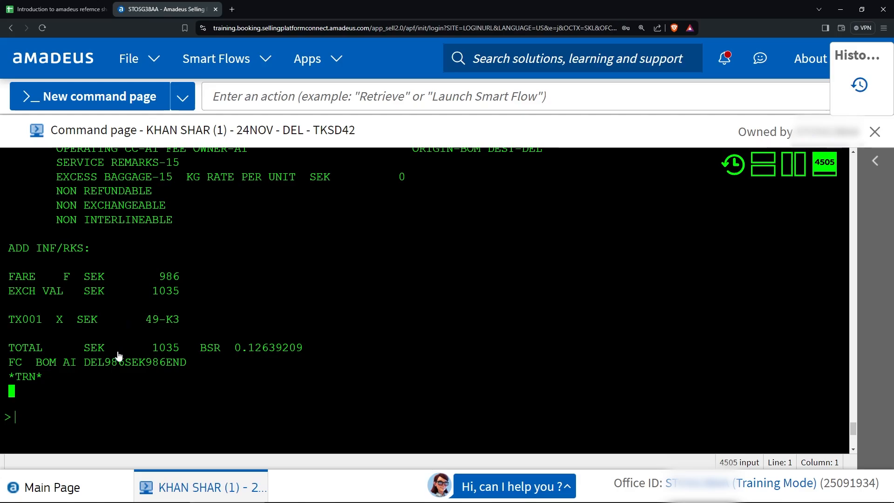
scroll(118, 357, "up", 2)
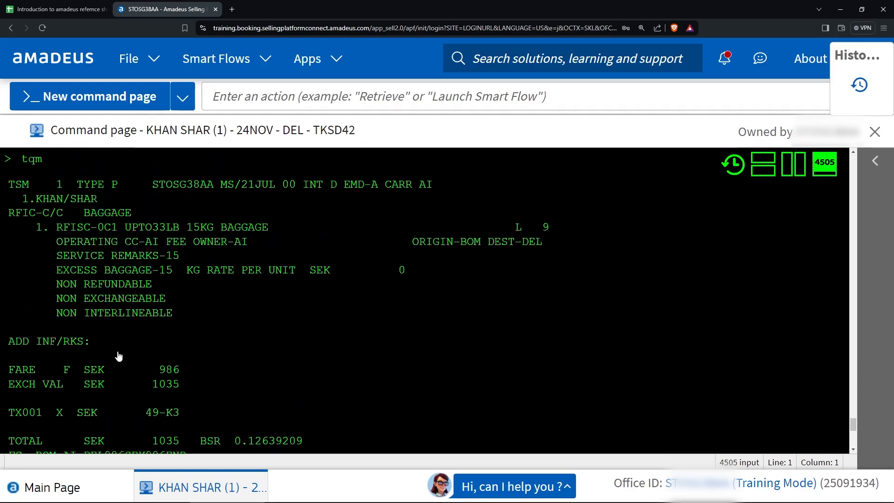
scroll(123, 344, "up", 1)
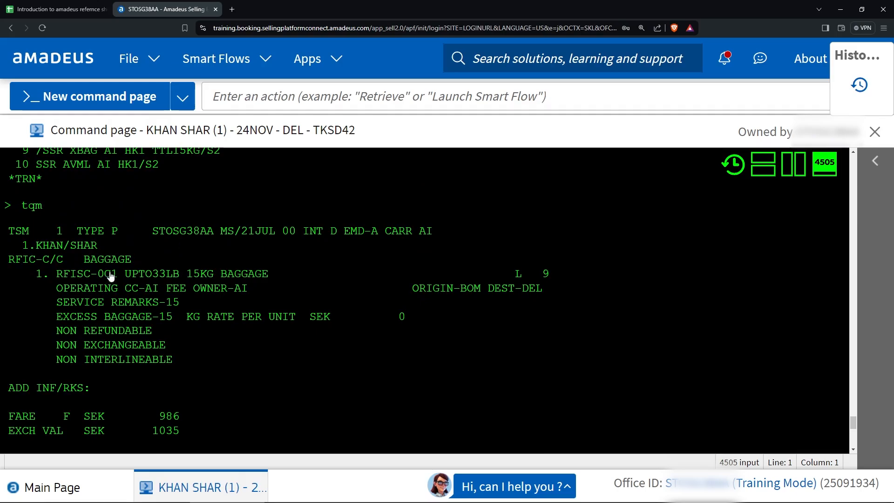
scroll(107, 279, "down", 1)
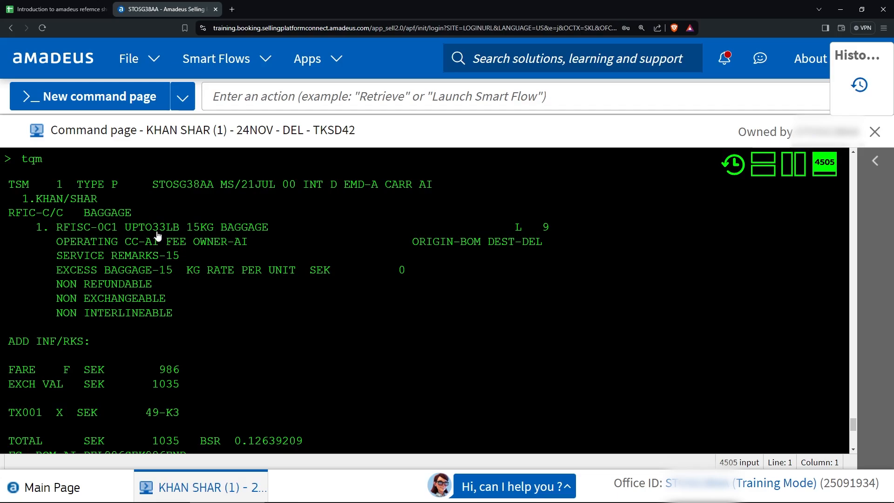
scroll(140, 257, "down", 1)
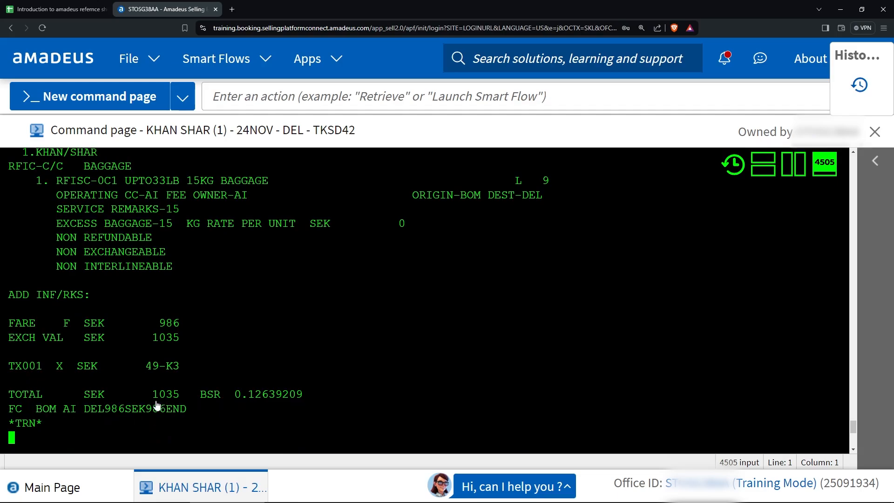
scroll(122, 401, "down", 2)
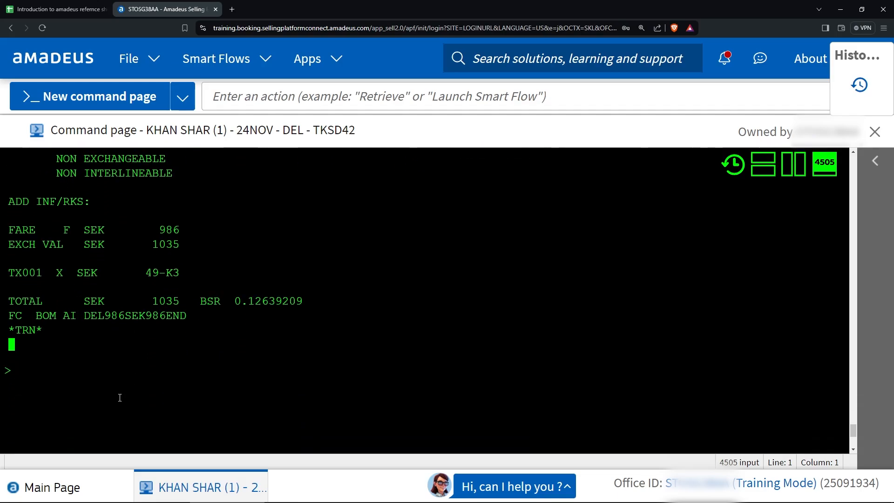
type("rt")
key("Return")
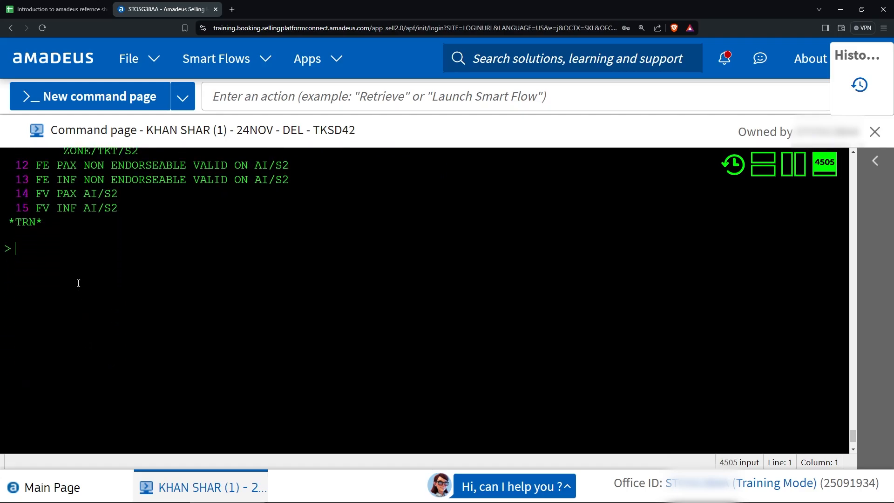
scroll(78, 283, "up", 2)
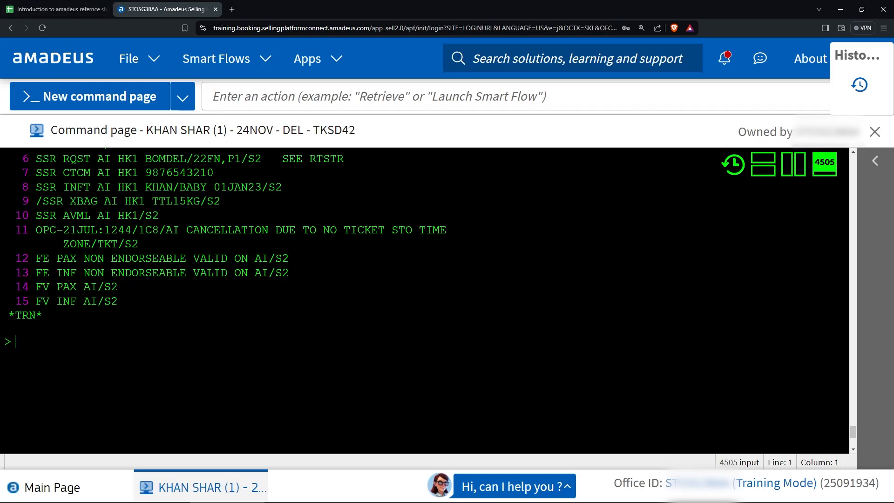
type("ig")
key("Return")
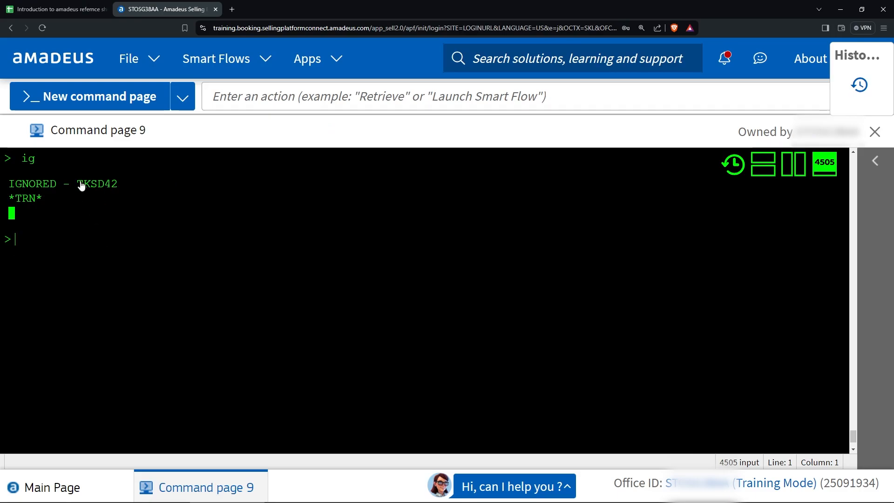
left_click_drag(78, 184, 134, 192)
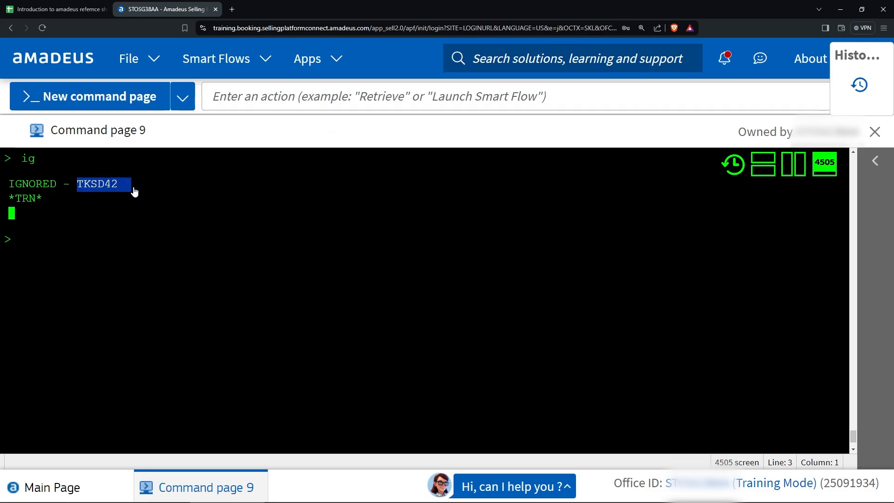
left_click(61, 248)
type("rt")
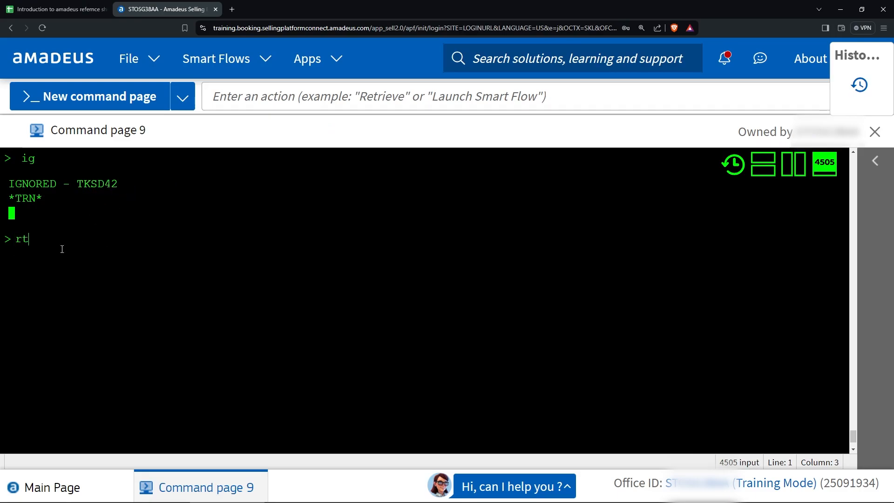
key("Return")
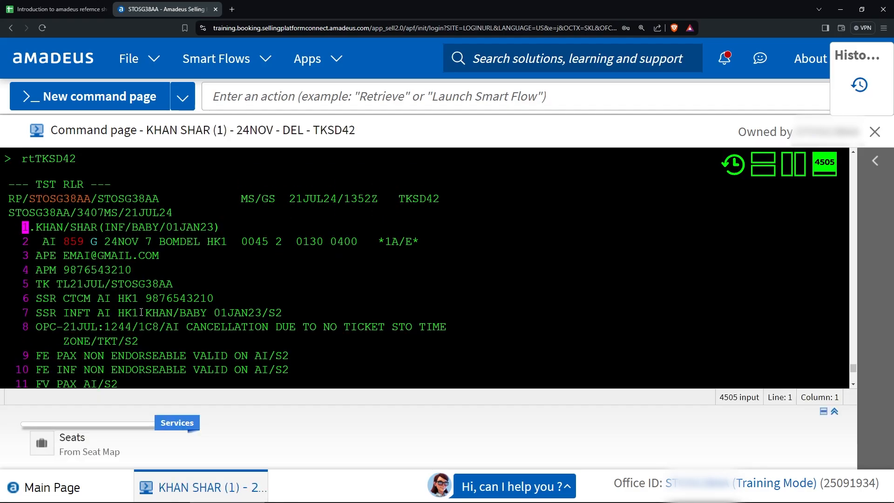
Collapse the Services panel and try MD to page through the 12-element booking.
left_click(824, 412)
scroll(126, 327, "up", 1)
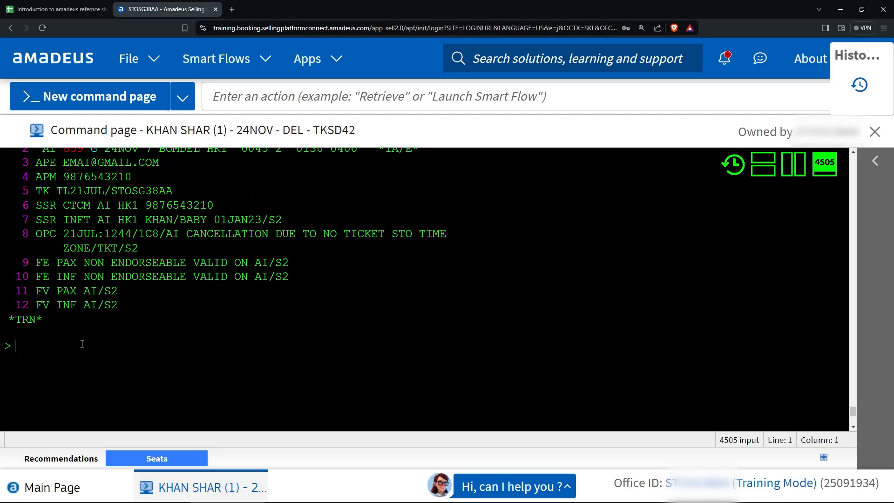
type("md")
key("Return")
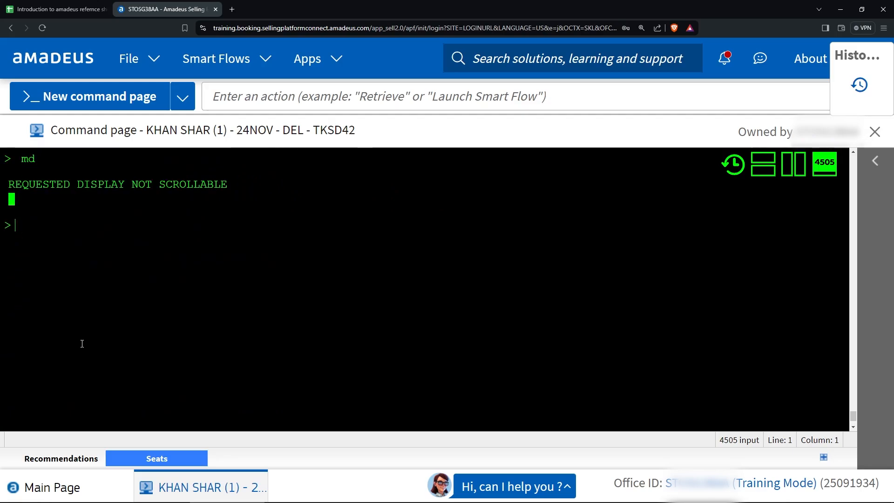
scroll(60, 308, "up", 2)
scroll(60, 308, "up", 2)
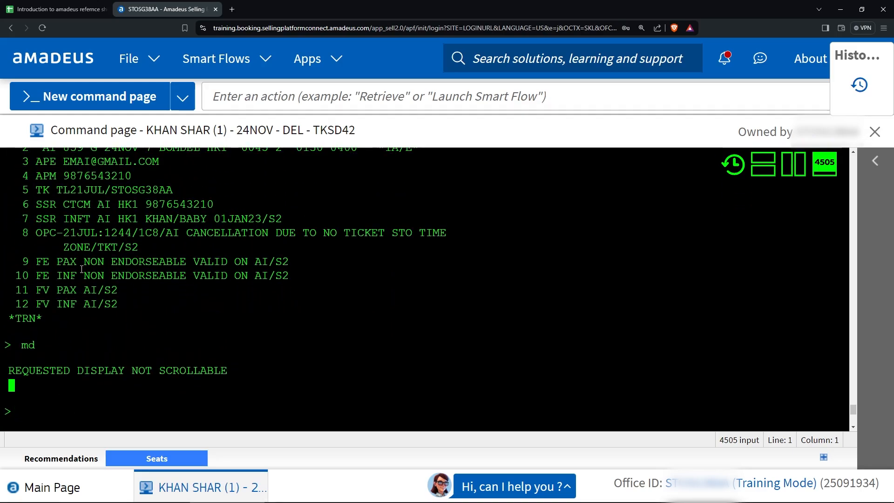
scroll(41, 418, "down", 2)
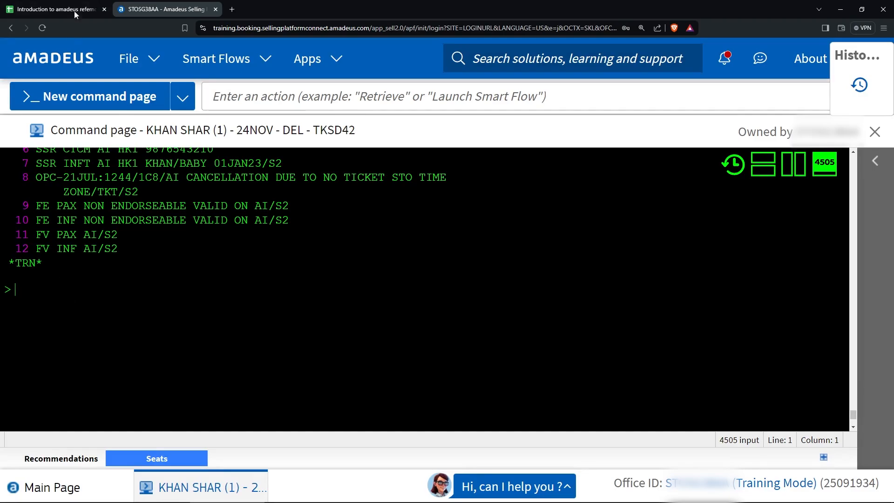
Find the first-window-seat command ST/NSSW in cell C4 of the SSR reference sheet and select it.
left_click(56, 10)
scroll(197, 285, "up", 2)
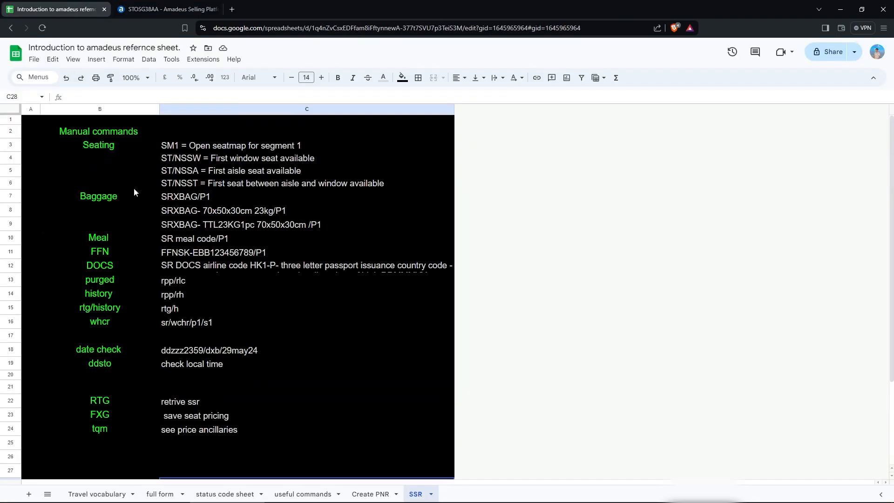
left_click(162, 149)
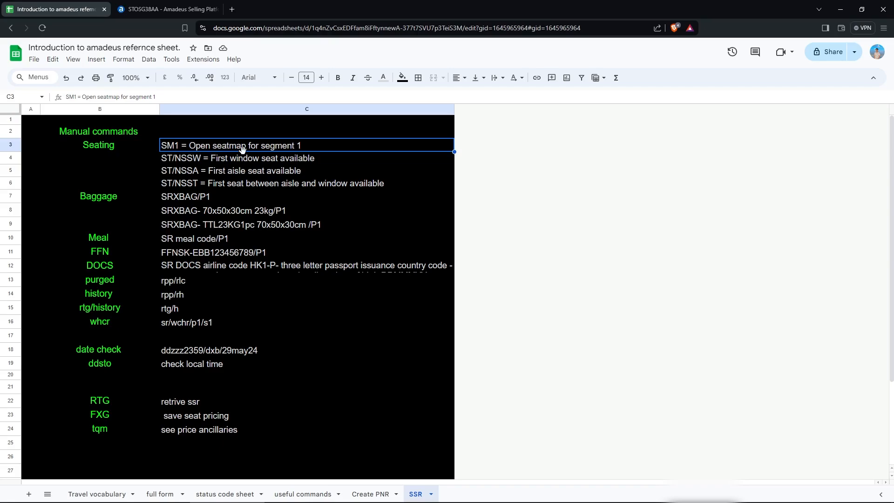
key("Down")
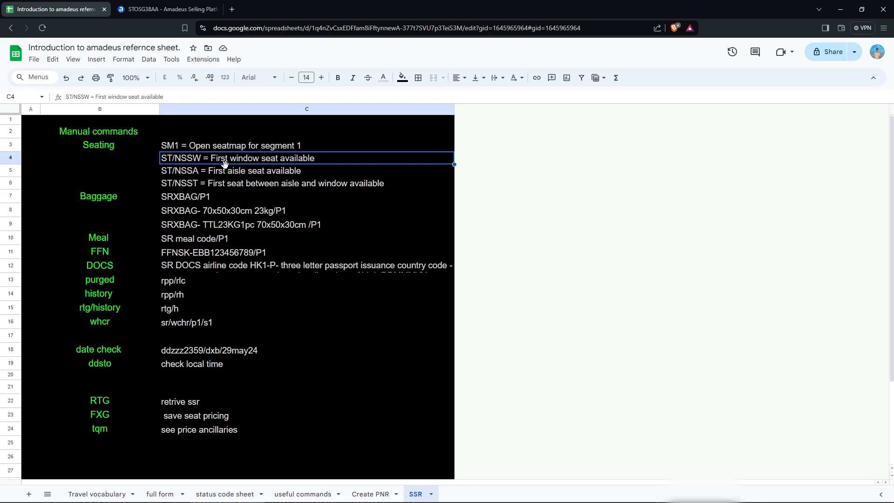
double_click(170, 163)
left_click_drag(201, 158, 157, 161)
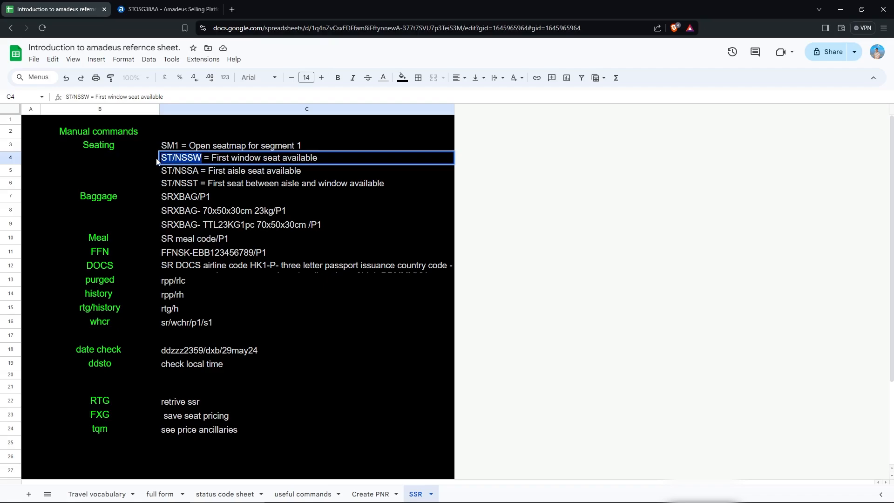
Display the seat map with SML, then request the first available window seat with ST/NSSW.
left_click(154, 4)
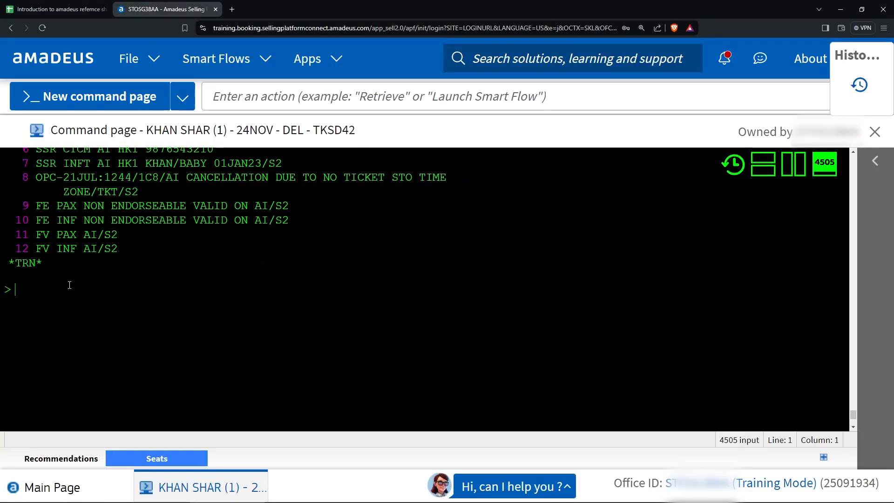
type("sml")
key("Return")
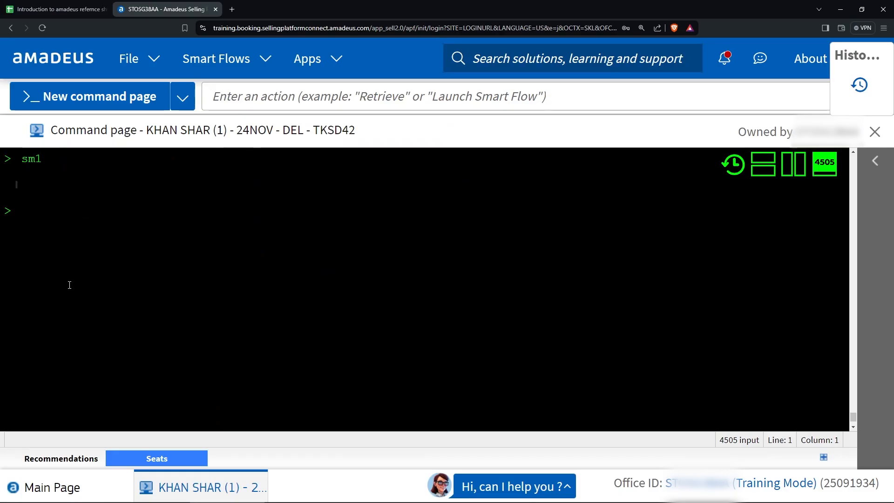
type("ST/NSSW")
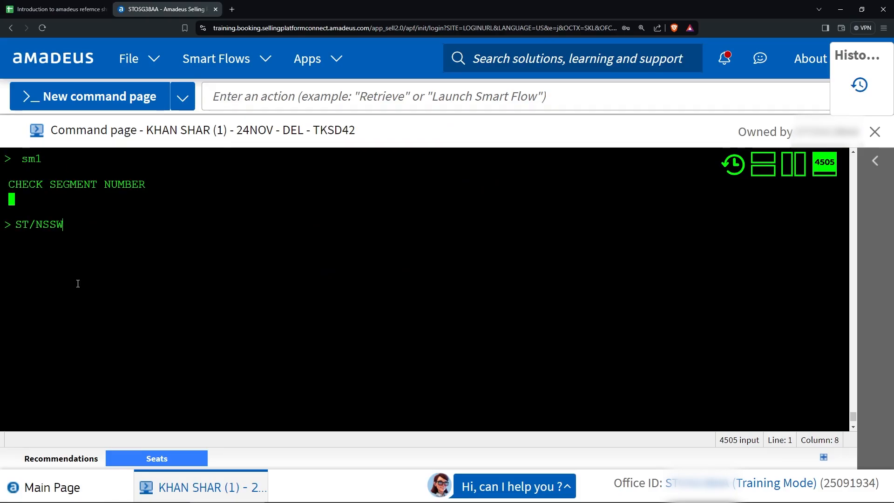
key("Return")
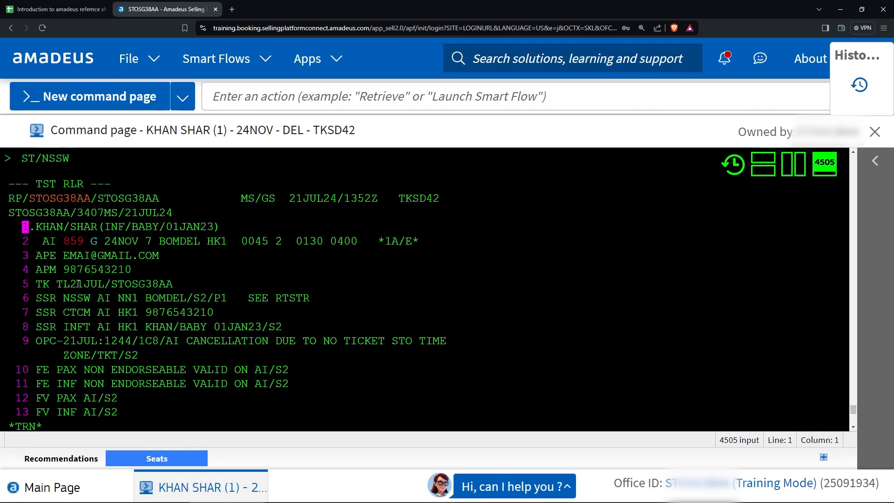
Review the PNR and highlight the new SSR NSSW NN1 BOMDEL window-seat line.
scroll(77, 288, "up", 1)
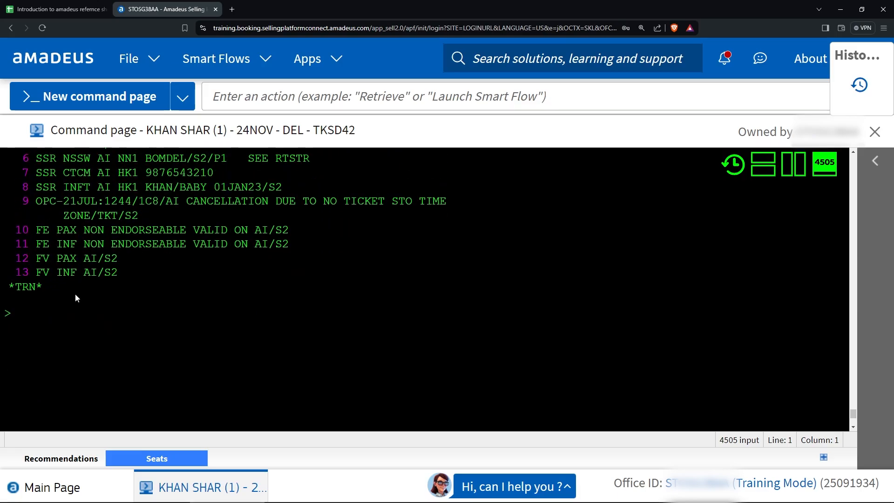
type("md")
key("Return")
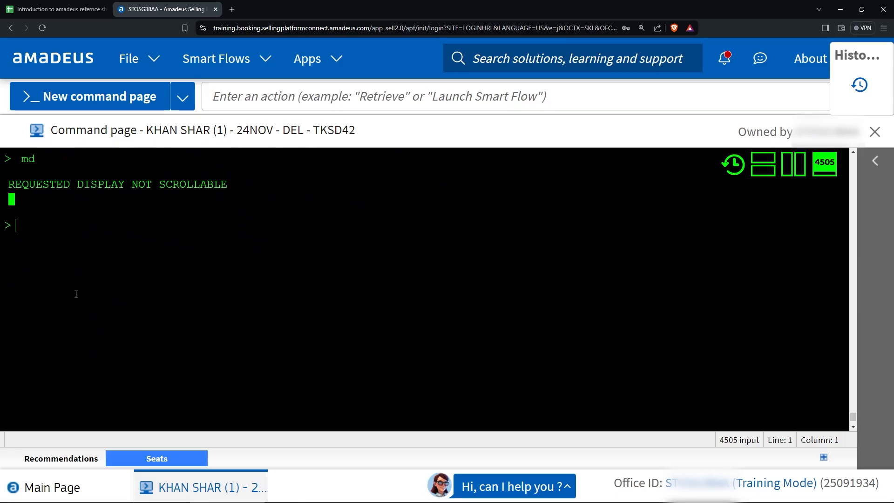
scroll(76, 294, "up", 10)
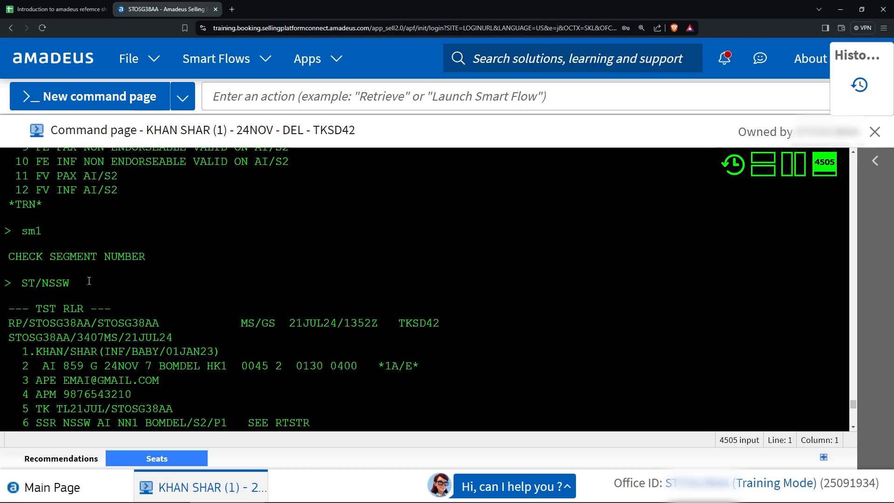
scroll(89, 281, "down", 4)
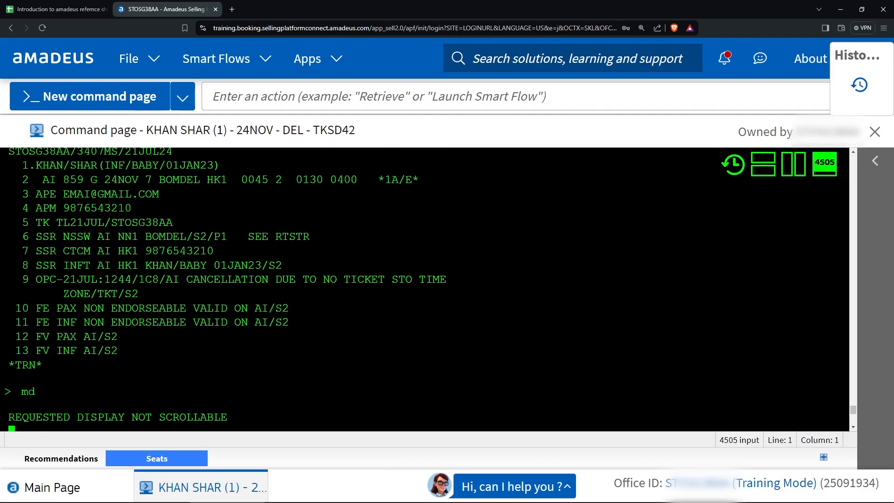
scroll(516, 290, "down", 3)
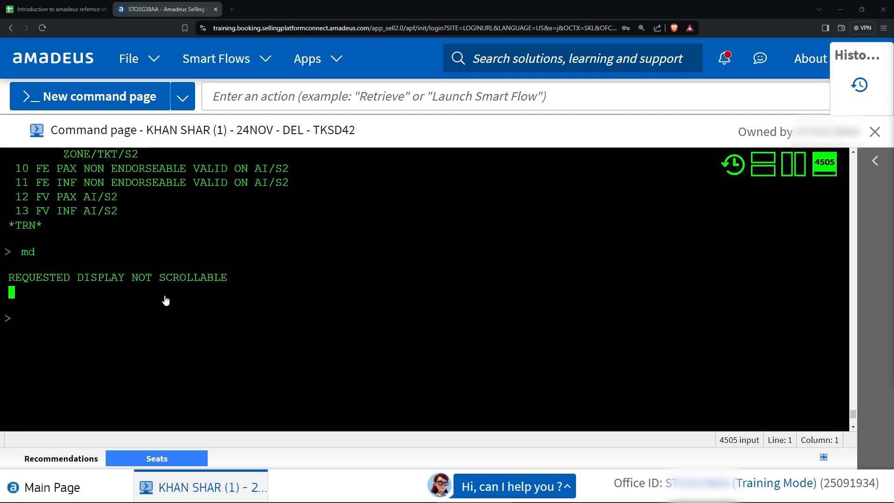
scroll(149, 298, "up", 3)
scroll(70, 261, "up", 5)
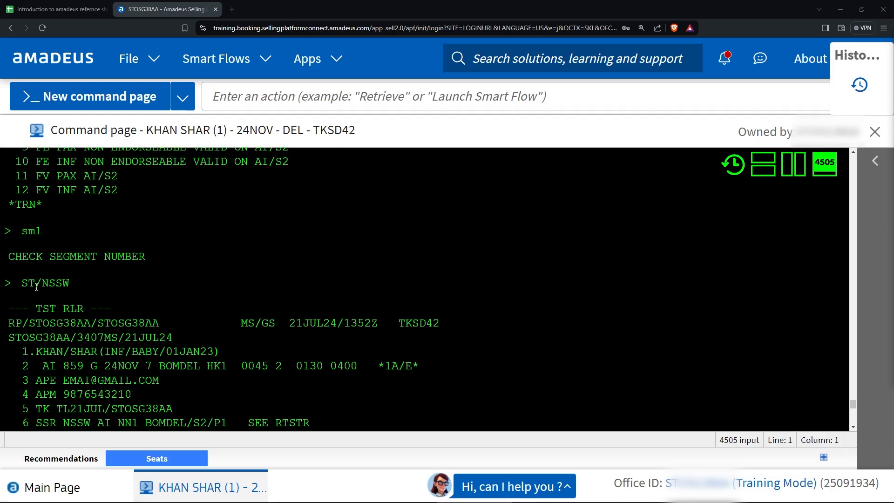
scroll(29, 259, "down", 1)
scroll(24, 241, "down", 3)
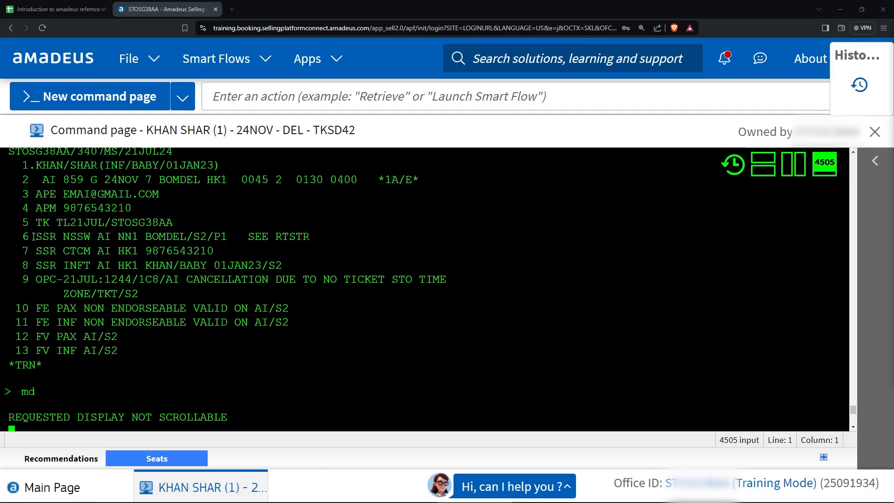
left_click_drag(35, 236, 268, 232)
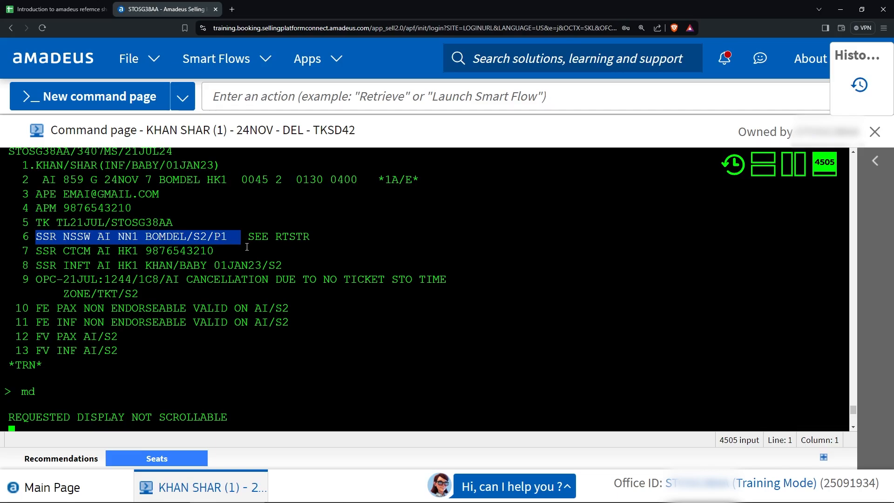
scroll(186, 279, "down", 2)
Display the booking's seat data with RTSTR, showing ST/NSSW for flight AI0859.
type("rt")
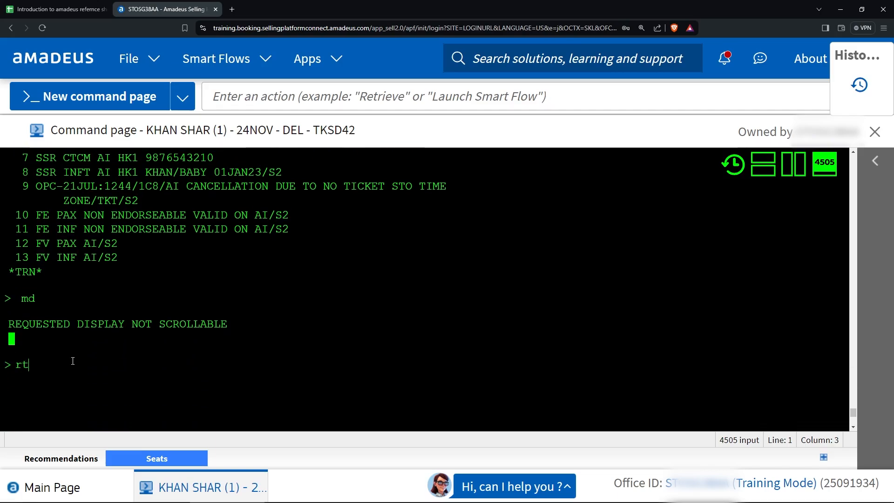
type("str")
key("Return")
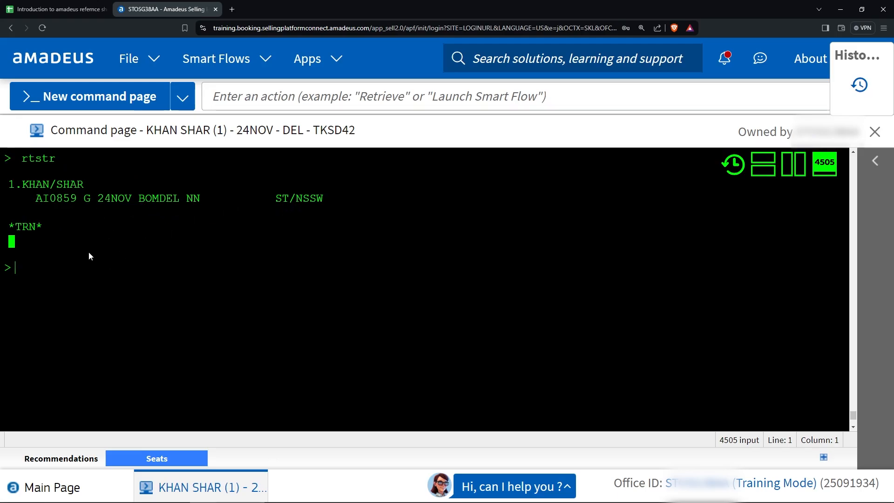
scroll(89, 251, "up", 6)
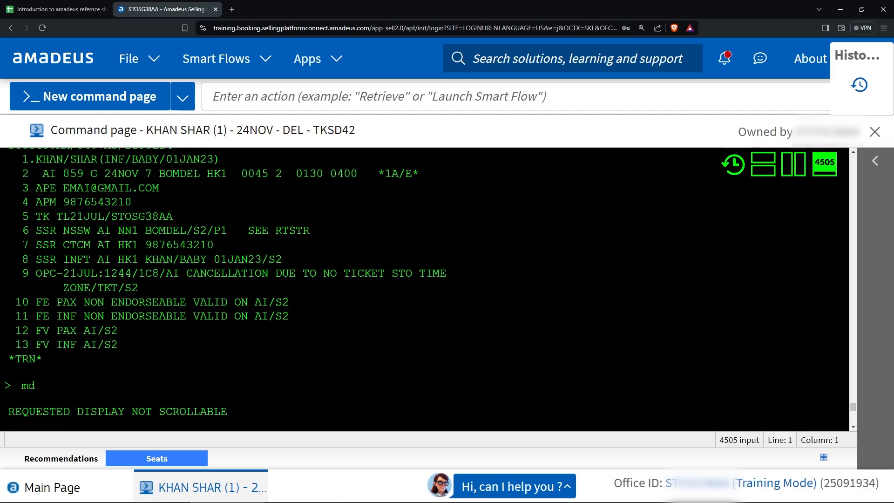
Check the SRXBAG/P1 baggage command in the reference sheet.
left_click(56, 9)
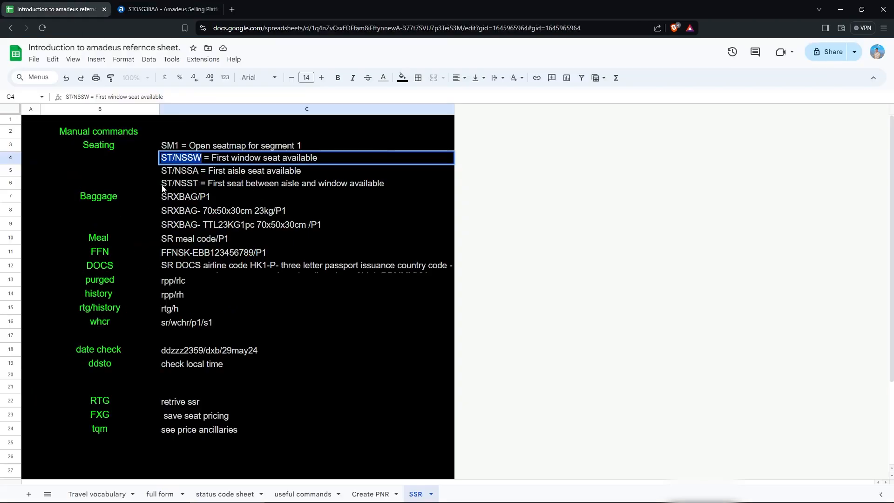
left_click(144, 182)
left_click(178, 203)
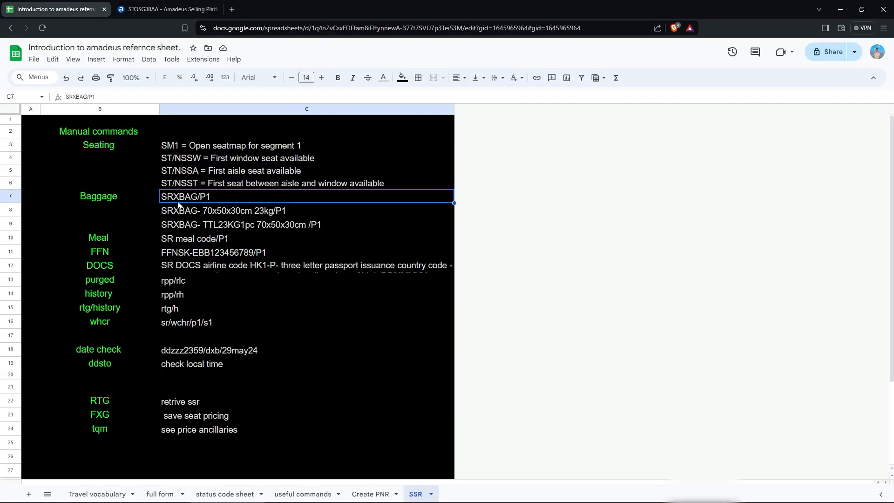
double_click(179, 198)
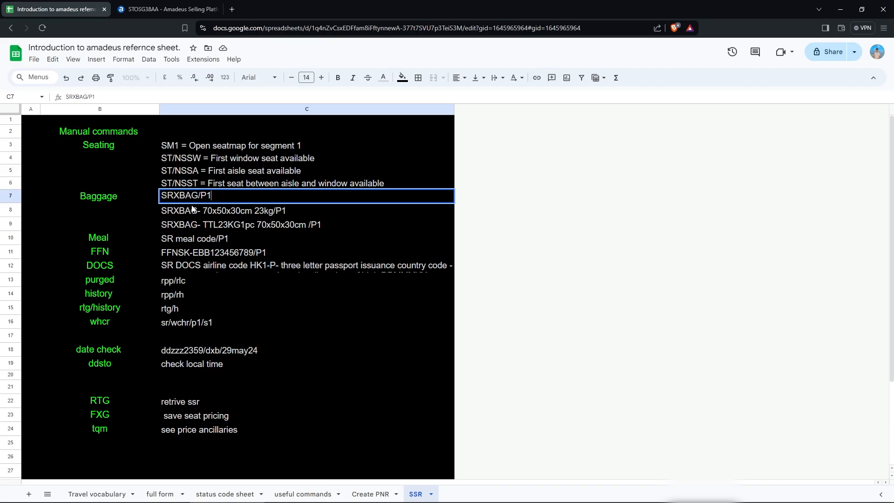
Auto-fit row 12 so the full DOCS passport command is visible.
left_click(261, 267)
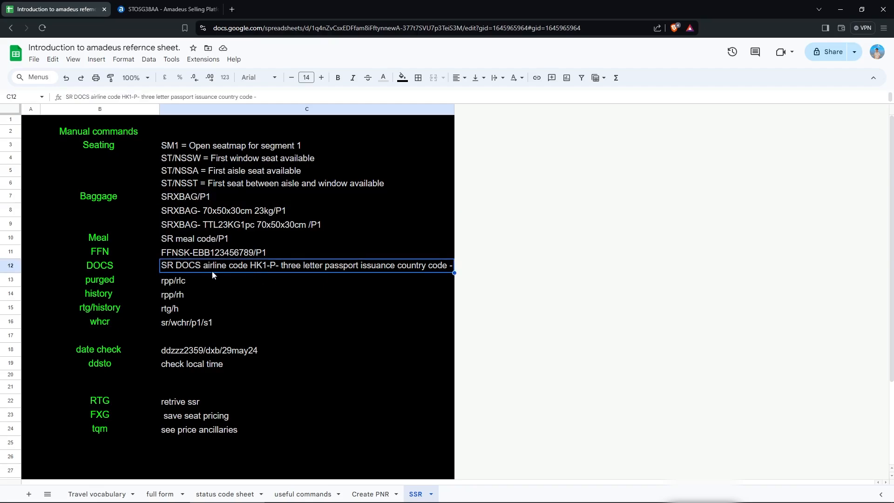
double_click(10, 272)
left_click(285, 324)
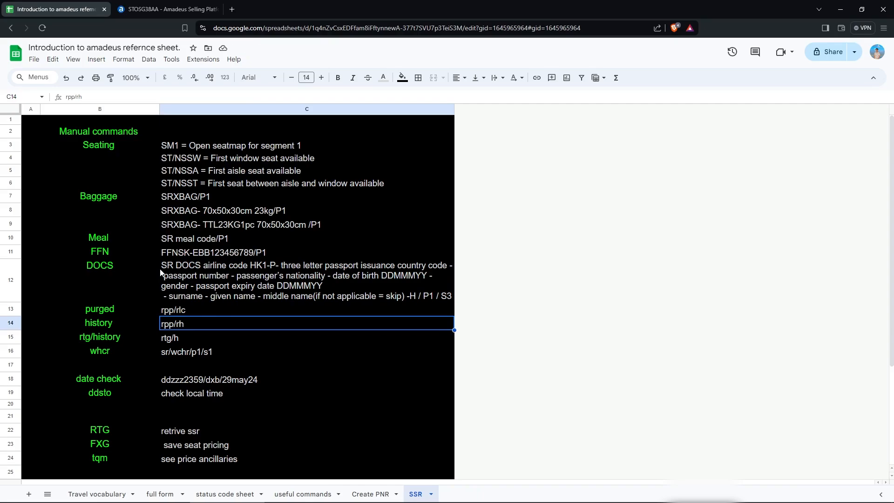
left_click(163, 286)
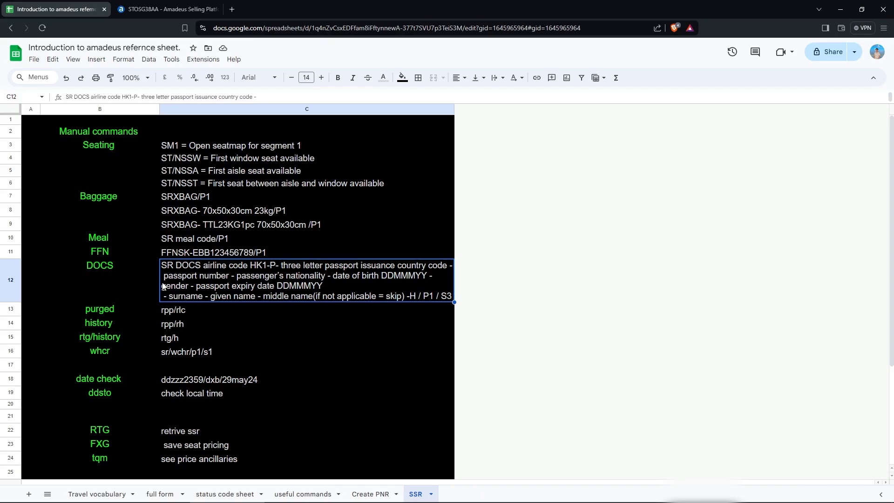
Review the TTL23KG1pc and 23kg baggage commands and the meal request command.
left_click(194, 227)
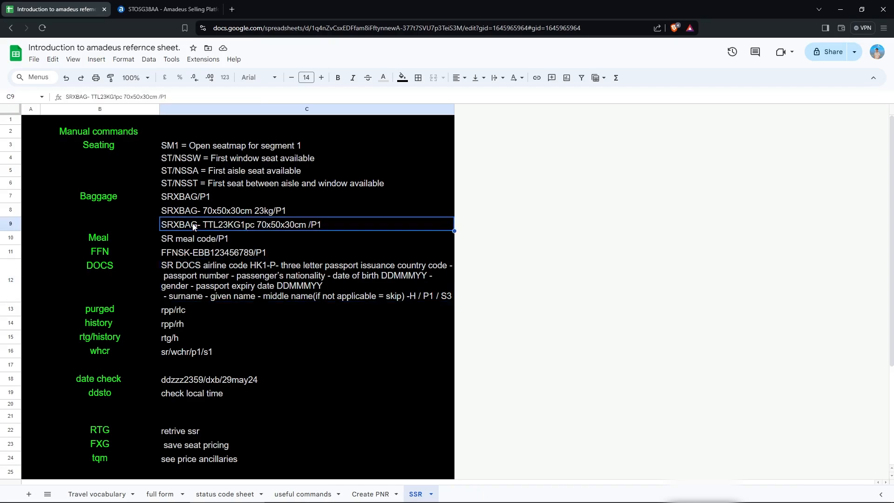
left_click(194, 211)
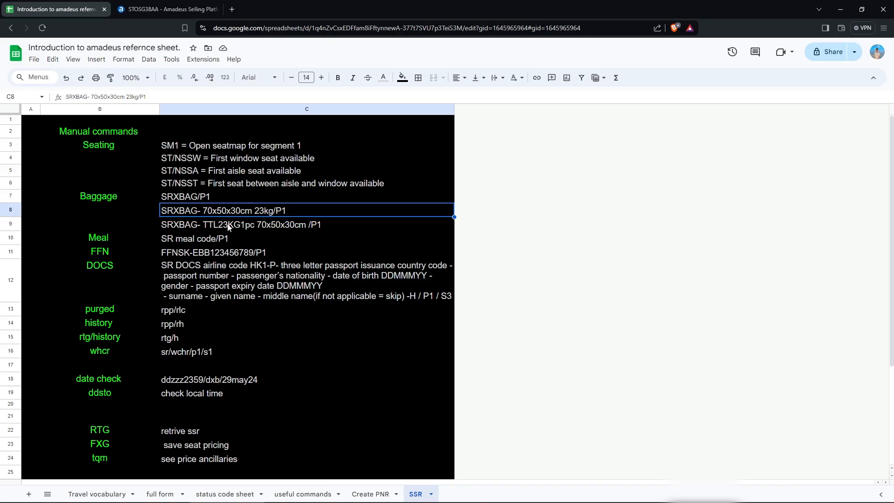
left_click(213, 230)
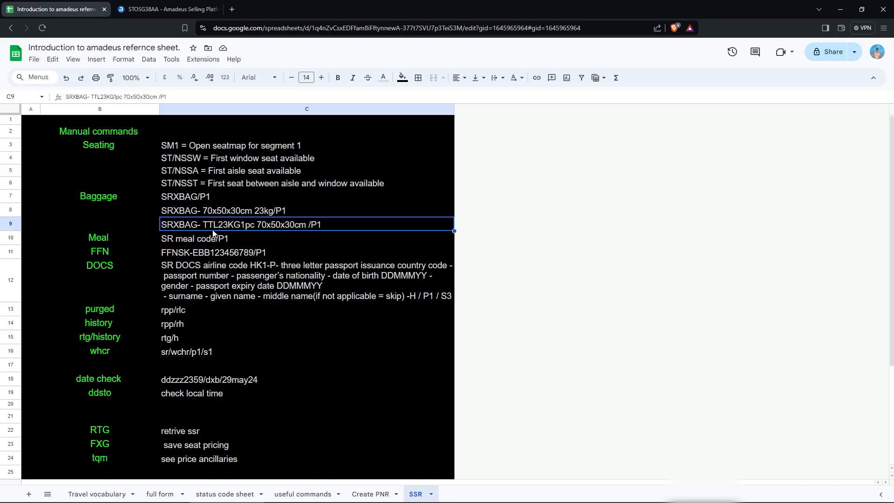
left_click(203, 201)
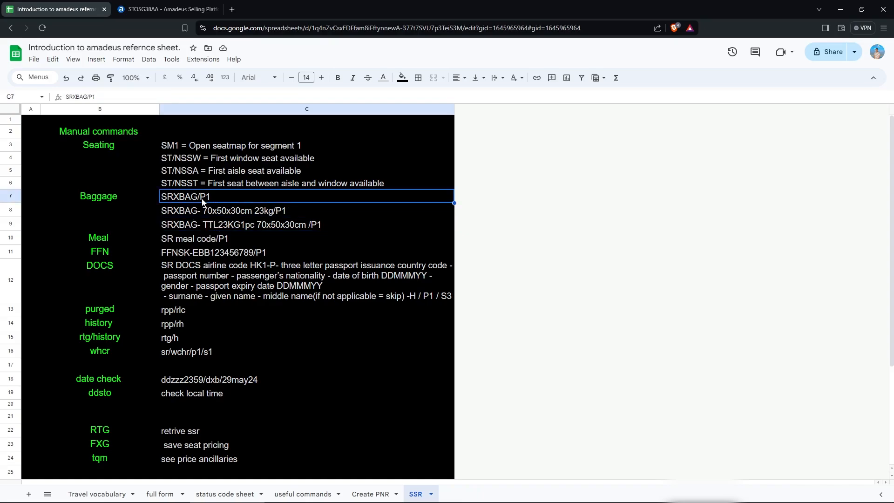
left_click(189, 243)
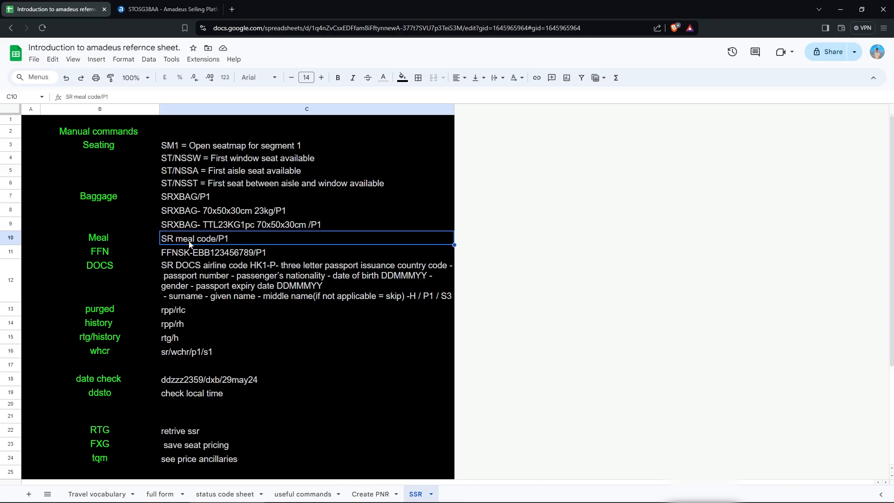
Enter SR AVML/P1 to add an AVML meal for passenger 1, highlighting the new SSR AVML HK1/S2.
left_click(192, 7)
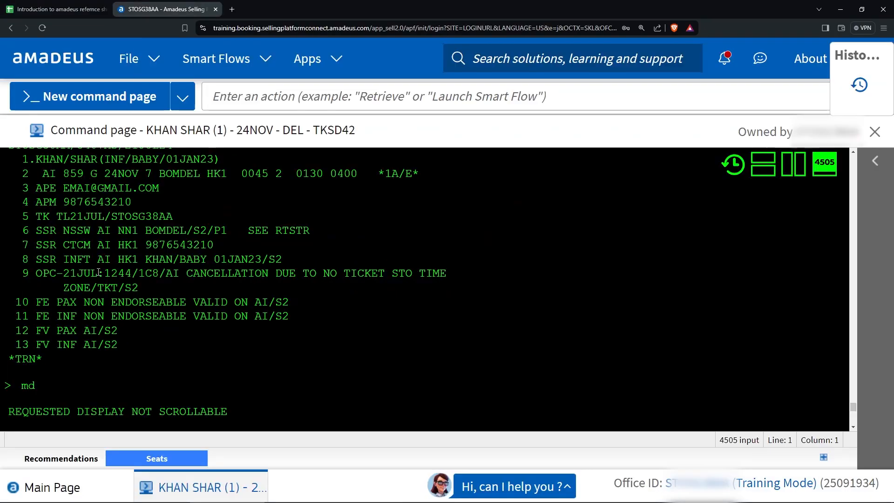
scroll(62, 372, "down", 3)
type("s")
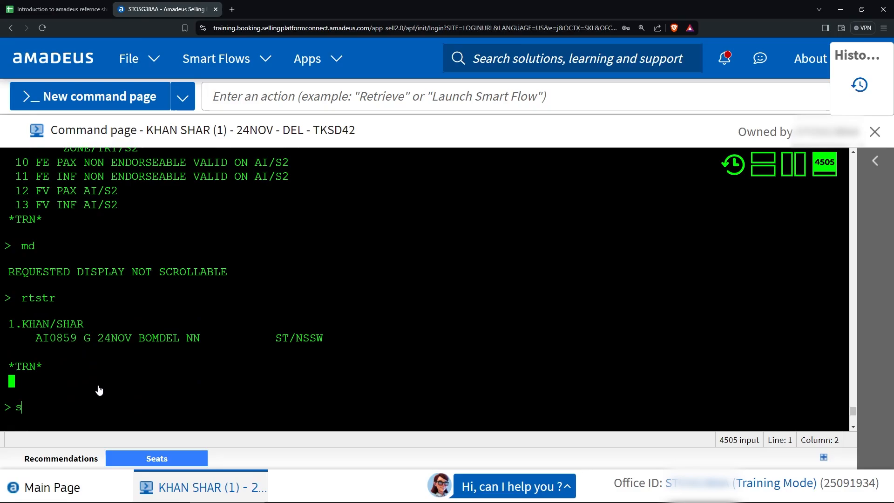
type("r avml")
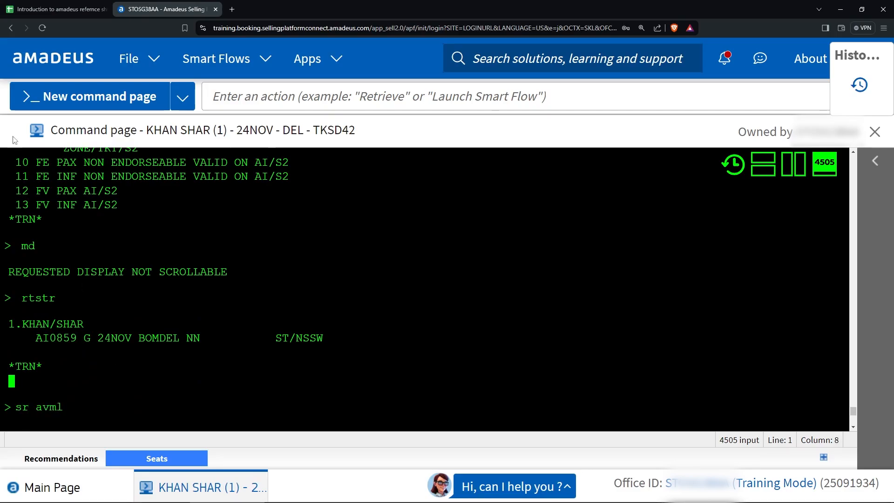
left_click(61, 8)
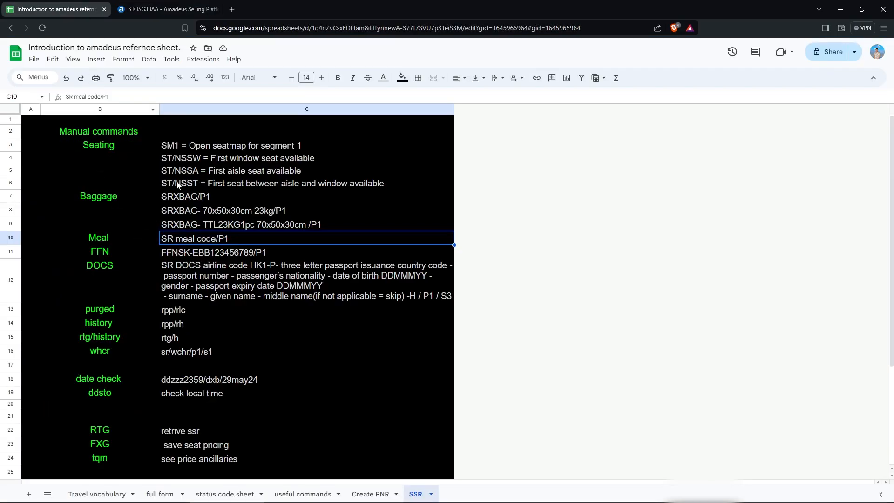
left_click(156, 10)
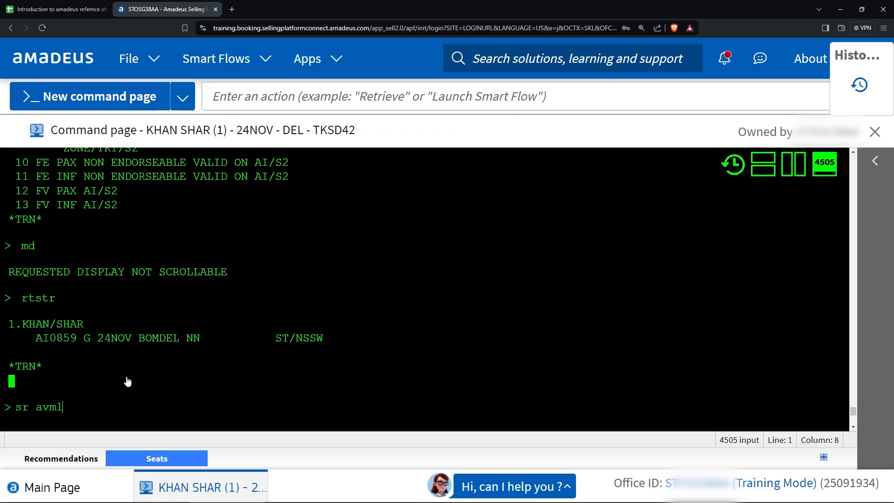
type("/p1")
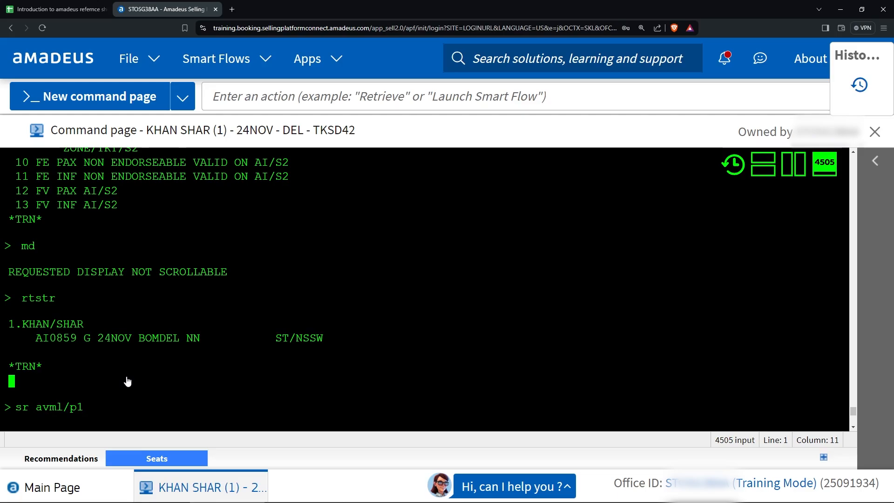
key("Return")
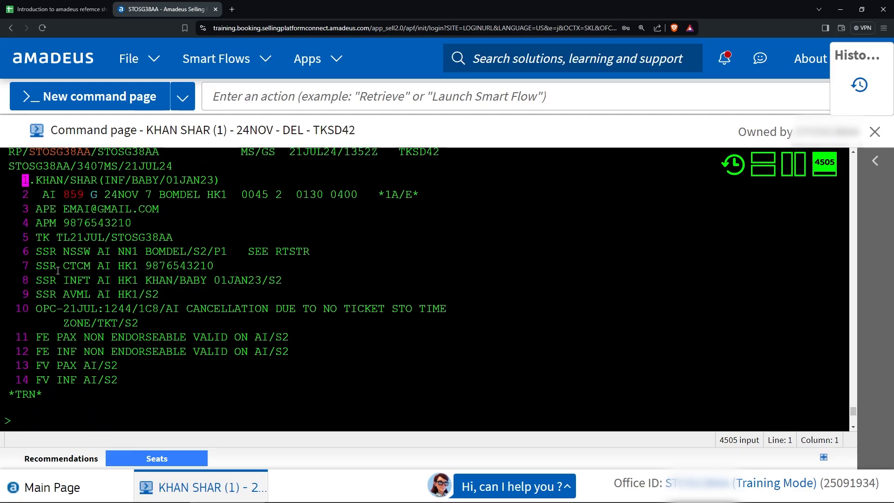
left_click_drag(36, 295, 151, 293)
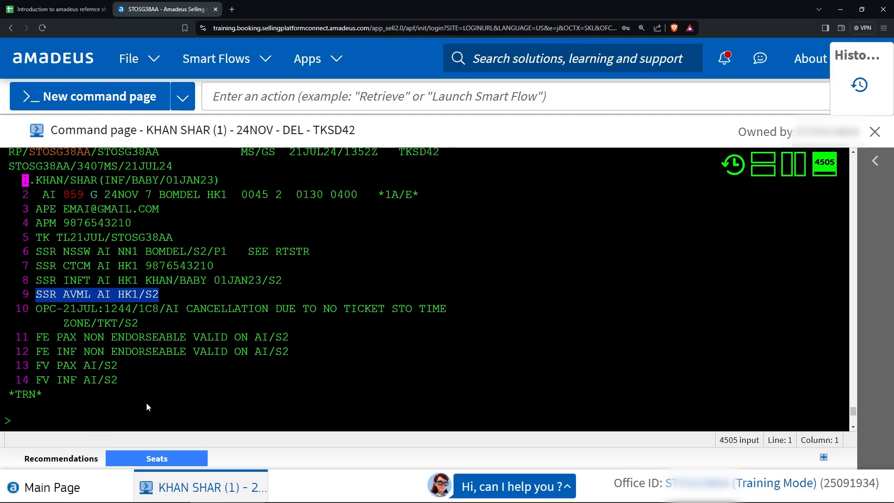
left_click(88, 10)
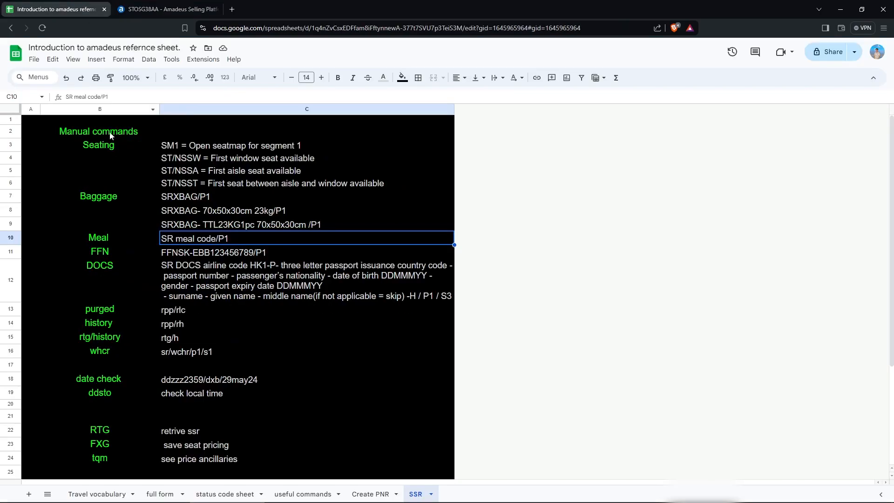
Read the FFN frequent-flyer command in cell C11 of the SSR sheet.
left_click(67, 280)
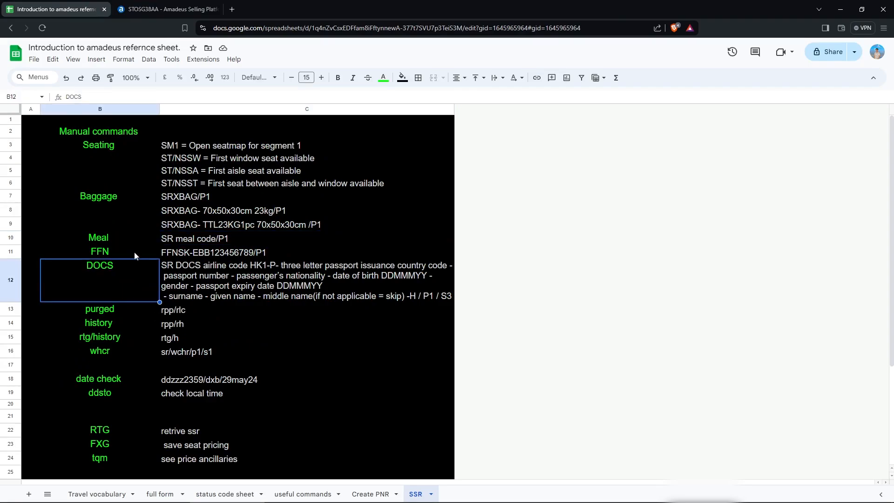
left_click(102, 254)
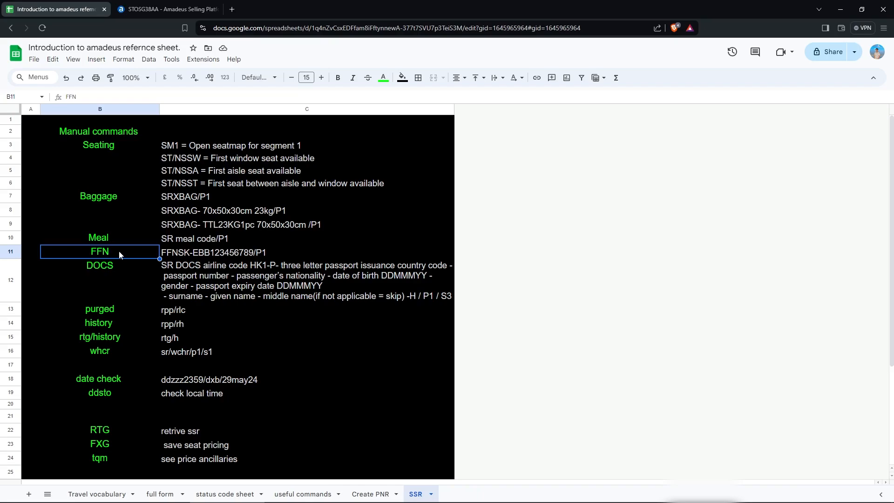
left_click(189, 255)
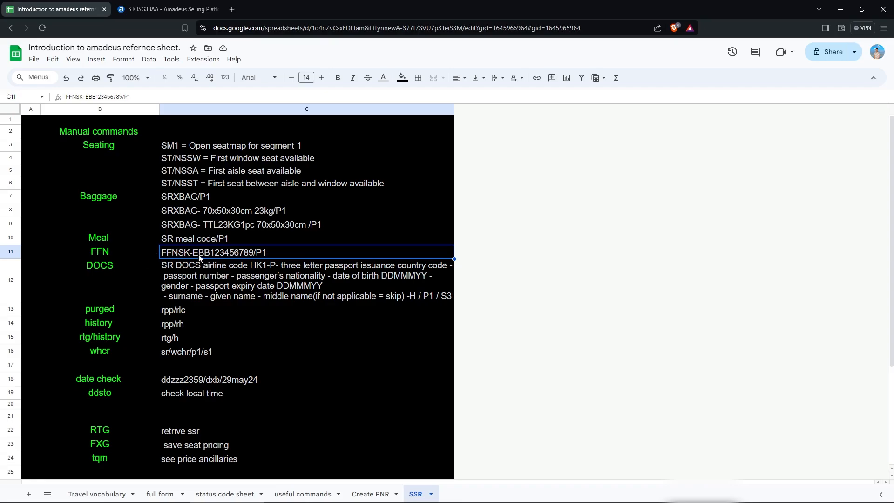
left_click(177, 9)
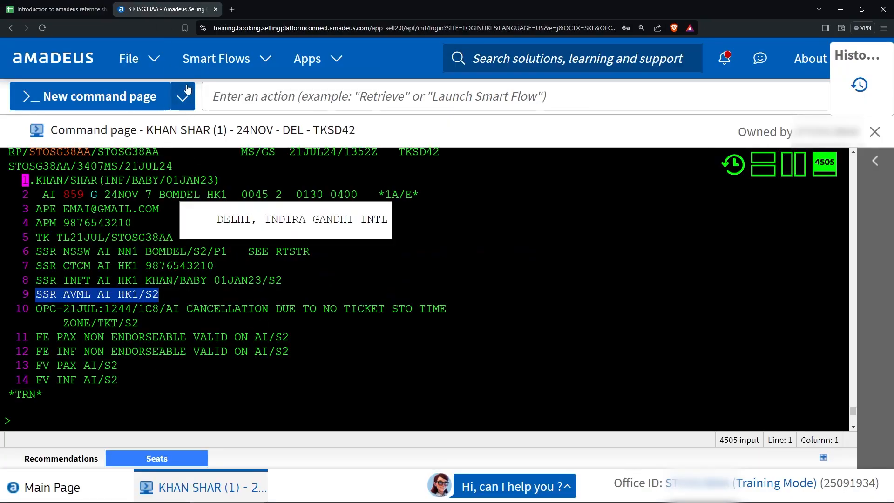
Open the Services Catalog with FXK and expand the Passenger Information services.
left_click(99, 413)
type("f")
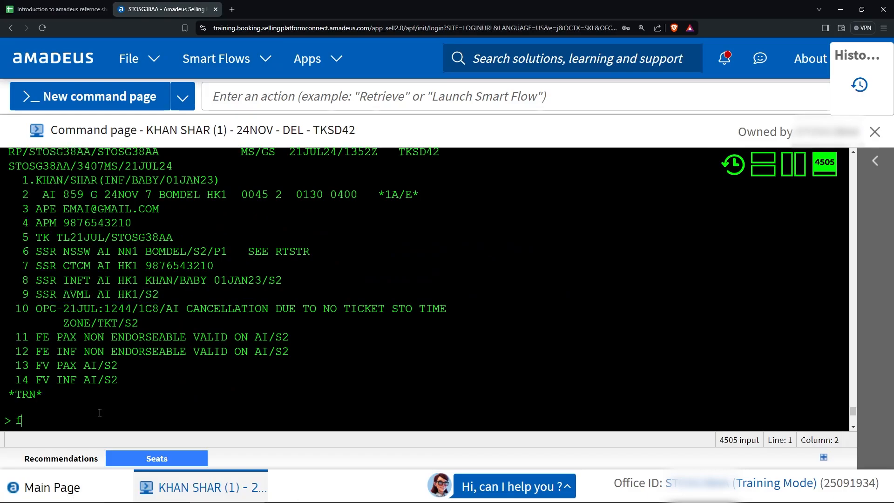
type("xk")
key("Return")
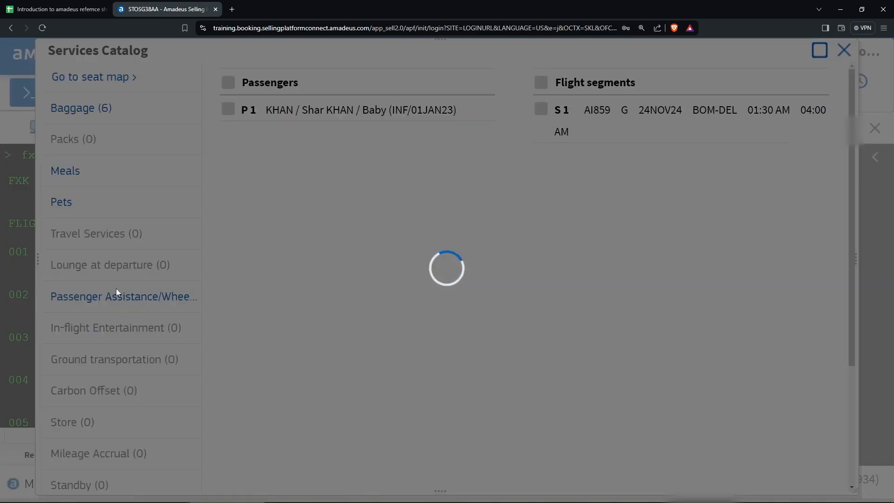
scroll(116, 279, "down", 3)
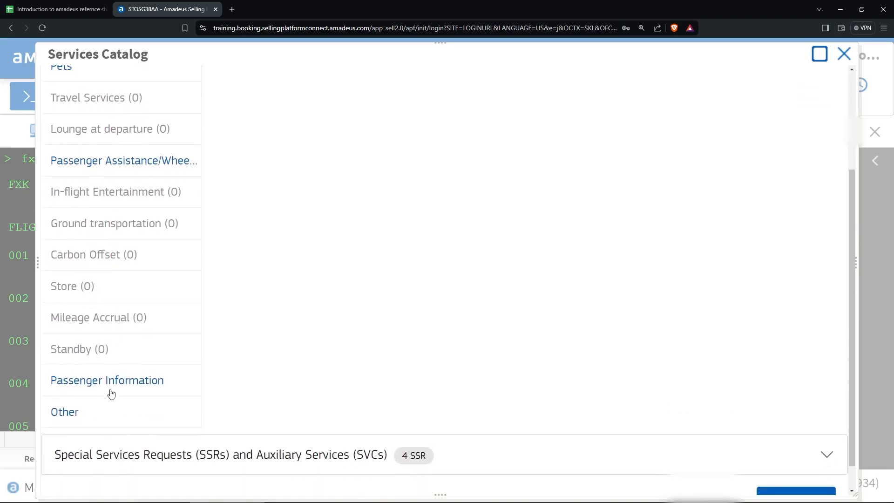
left_click(110, 393)
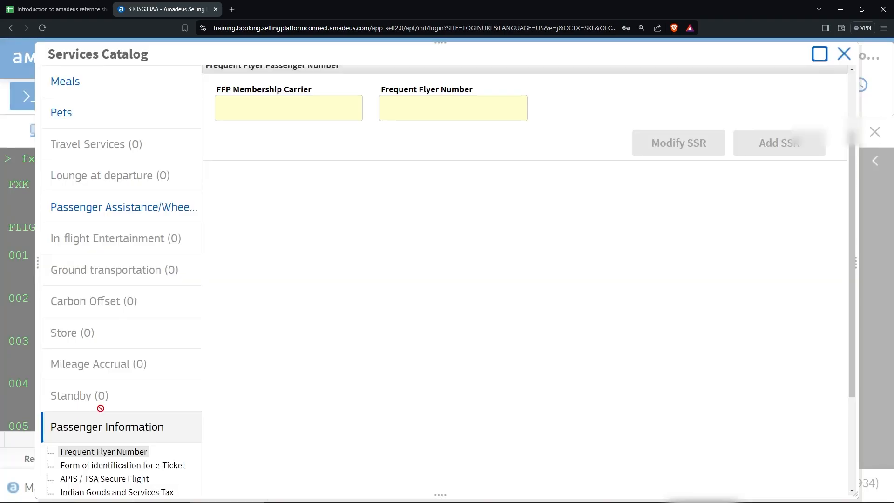
scroll(100, 408, "down", 3)
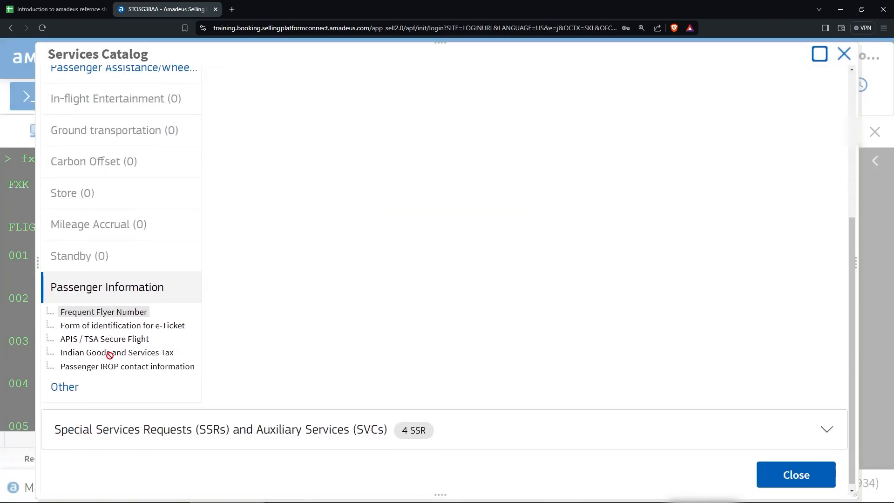
Enter airline code 'a' in the Frequent Flyer Number form, then erase it again.
left_click(97, 316)
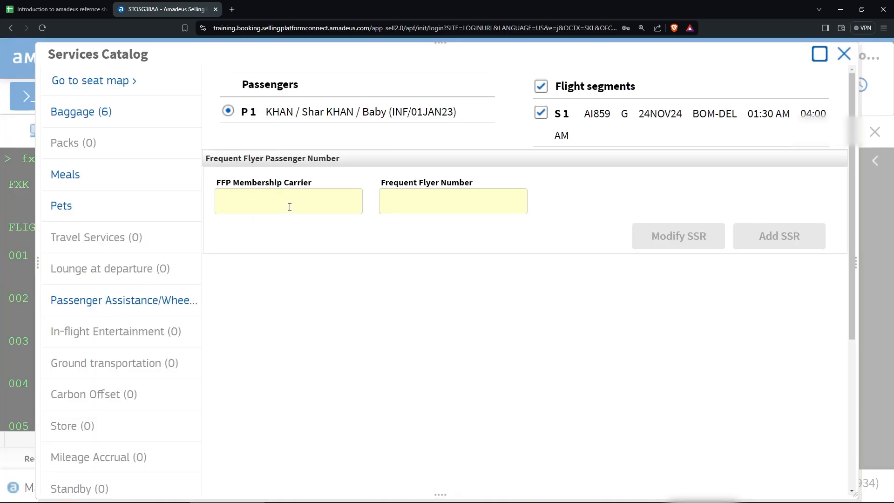
left_click(289, 207)
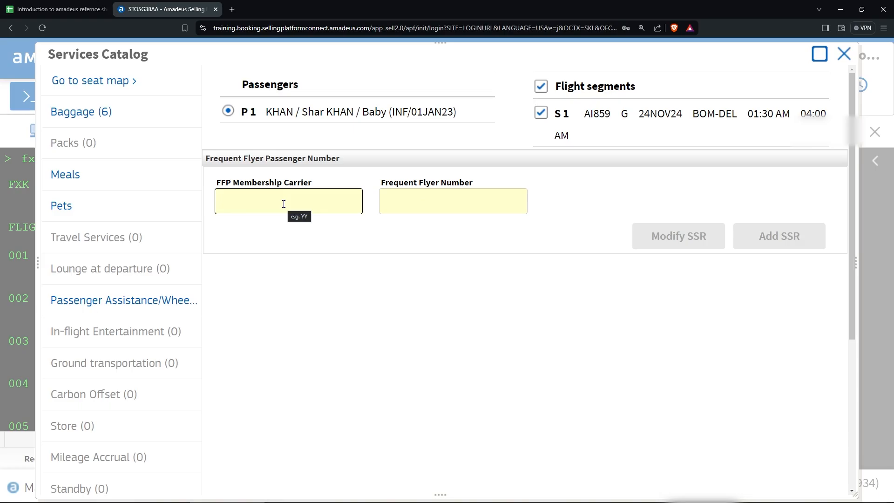
type("af")
left_click(435, 197)
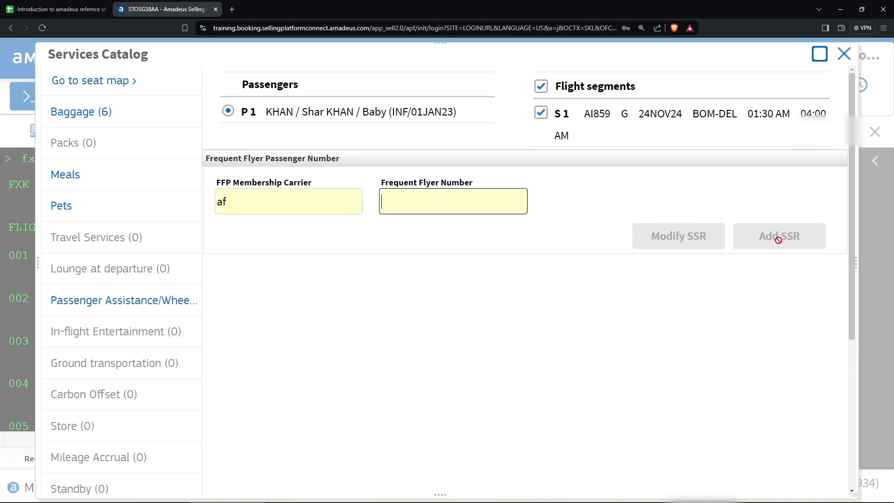
scroll(370, 321, "down", 2)
scroll(228, 322, "up", 2)
left_click(257, 198)
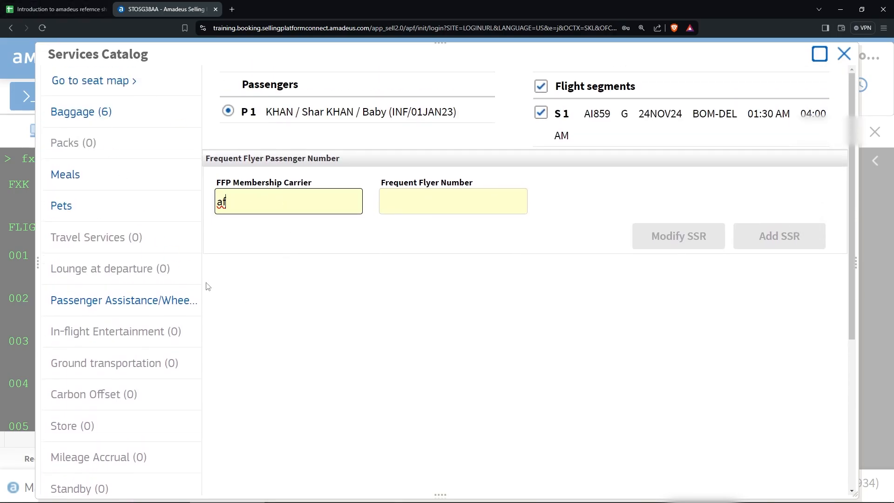
key("BackSpace")
key("BackSpace")
scroll(208, 286, "down", 5)
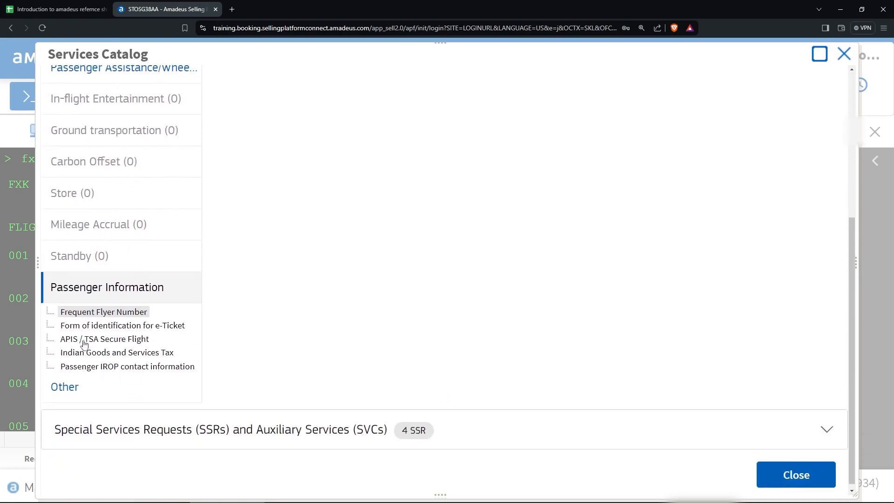
left_click(88, 341)
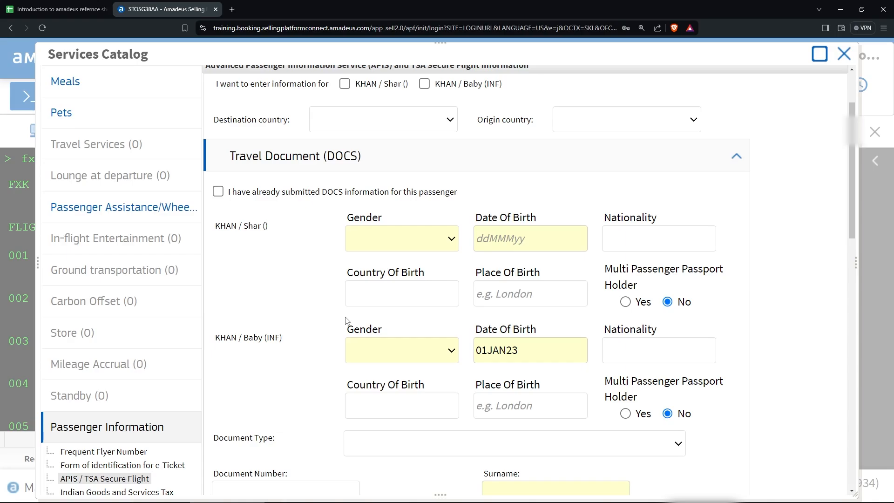
scroll(345, 321, "up", 2)
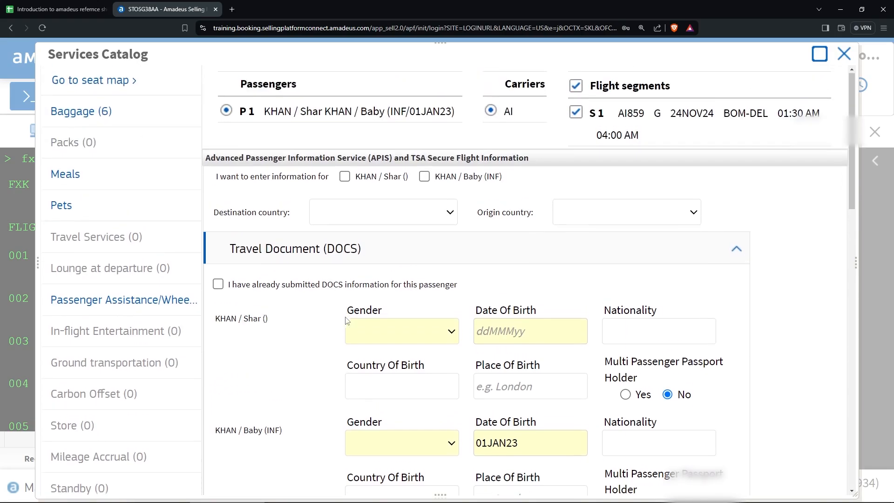
left_click(345, 177)
left_click(381, 206)
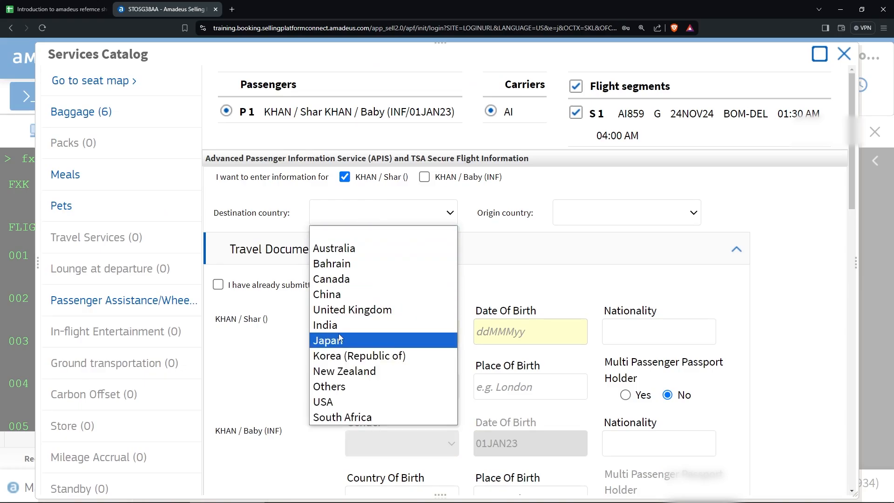
left_click(355, 326)
left_click(565, 218)
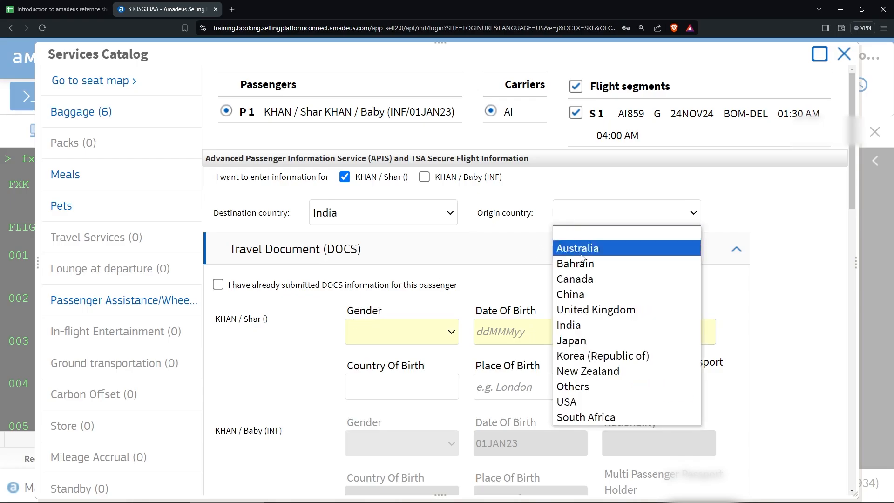
left_click(575, 325)
scroll(388, 298, "down", 1)
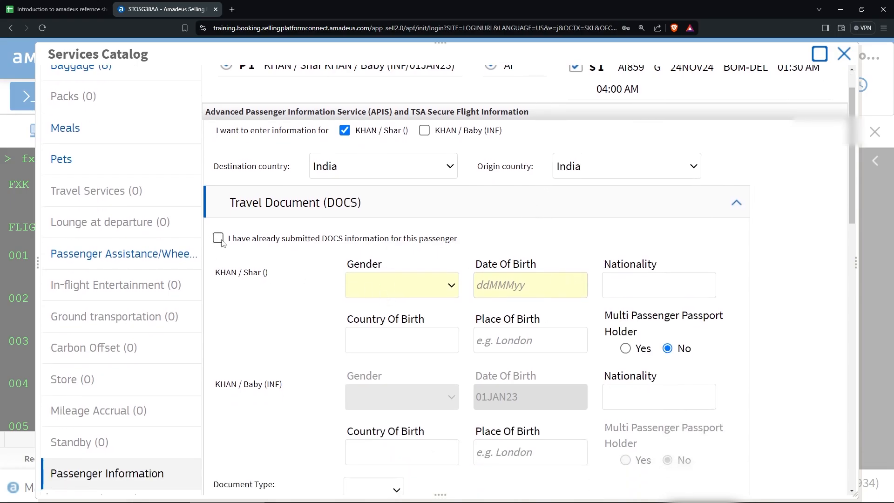
left_click(410, 281)
left_click(394, 352)
Look over the travel document and visa type options without changing them.
scroll(522, 298, "down", 1)
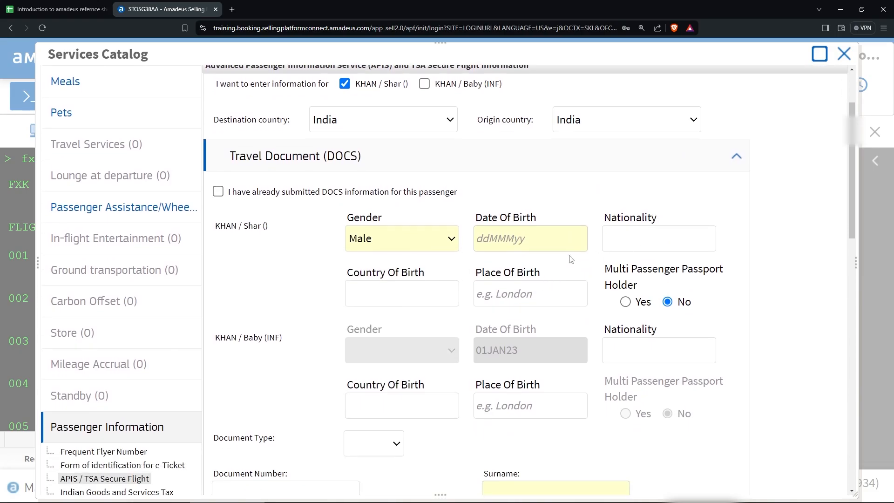
scroll(571, 260, "down", 4)
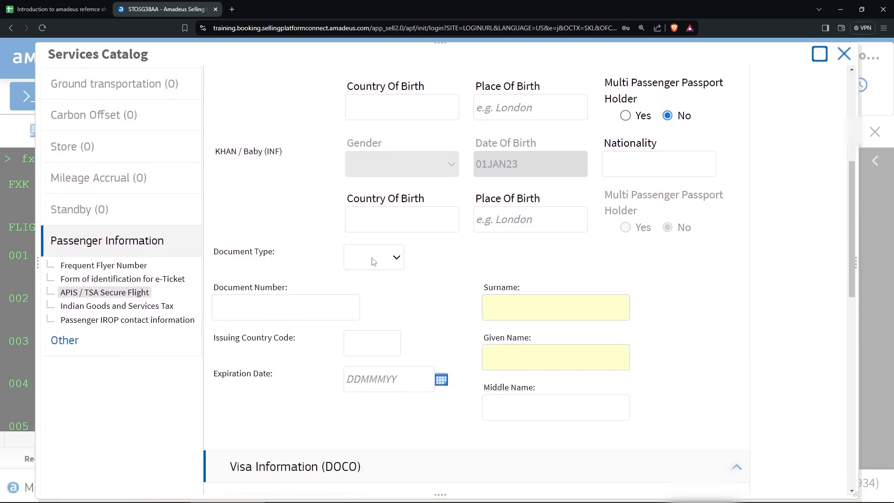
left_click(373, 262)
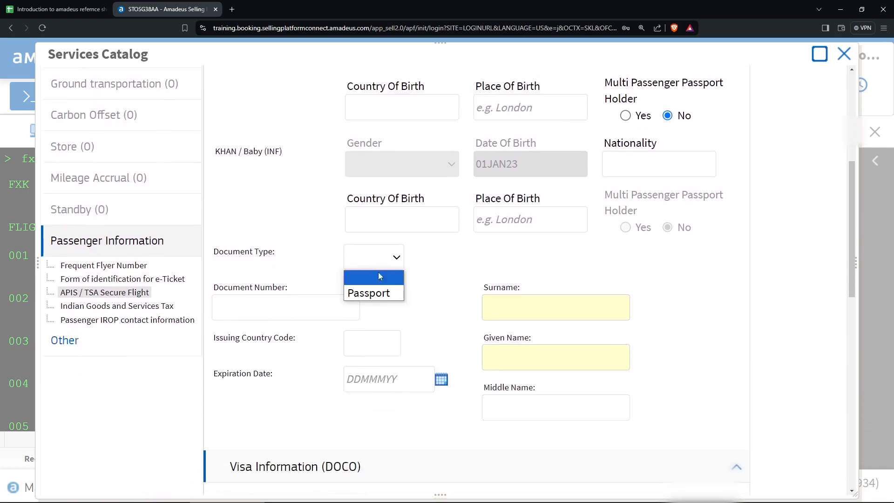
left_click(425, 276)
scroll(530, 224, "down", 1)
scroll(376, 274, "down", 5)
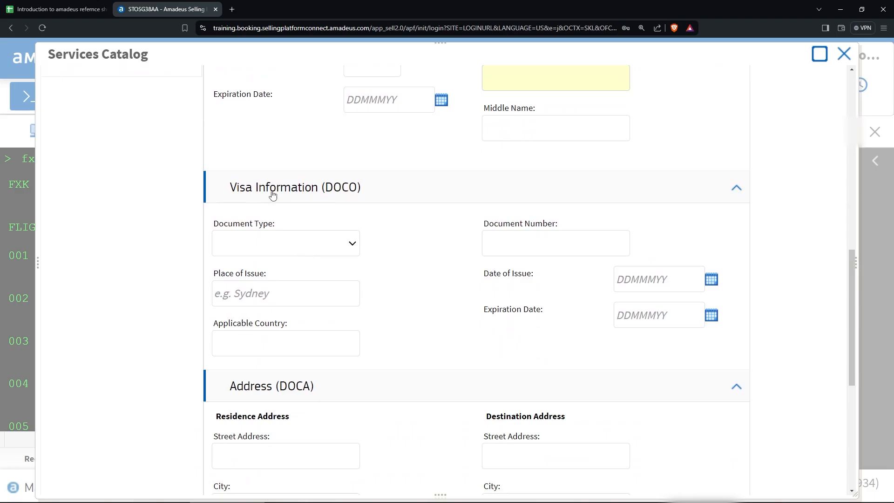
left_click(308, 241)
left_click(413, 263)
scroll(367, 272, "down", 5)
scroll(326, 223, "up", 1)
scroll(326, 226, "down", 3)
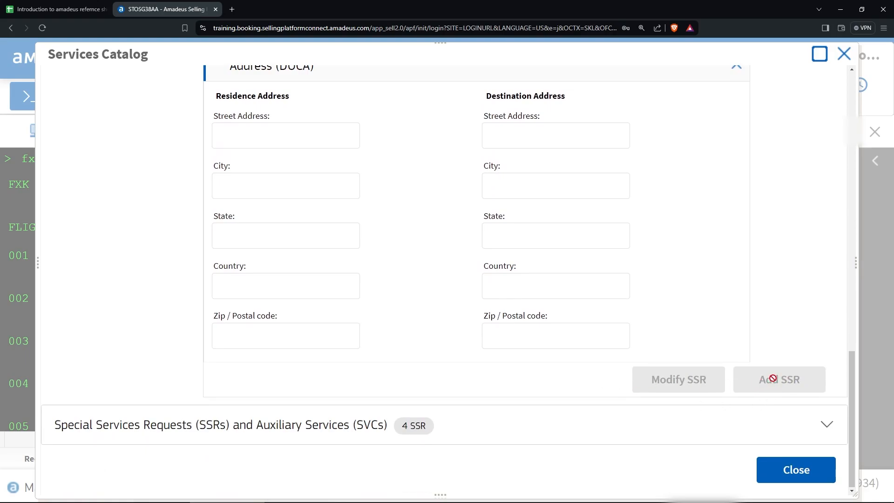
Expand the panel listing the booking's four SSRs, review them, and close the catalog unsaved.
left_click(194, 423)
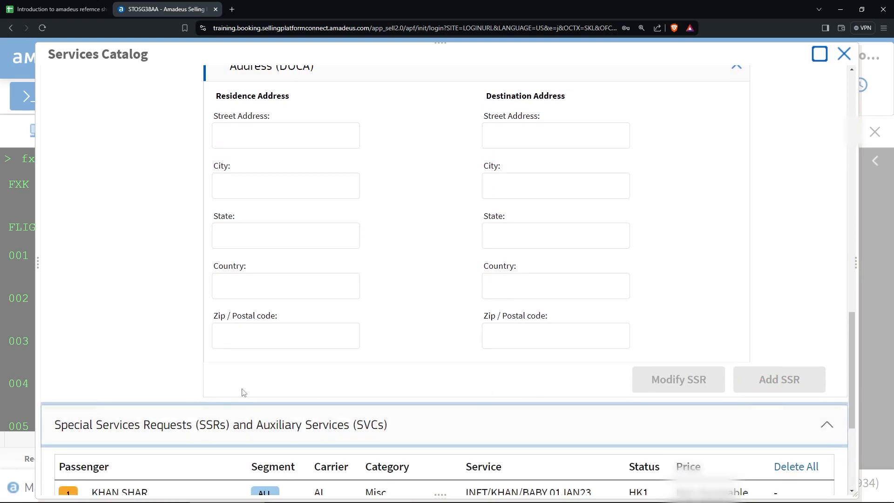
scroll(247, 354, "down", 5)
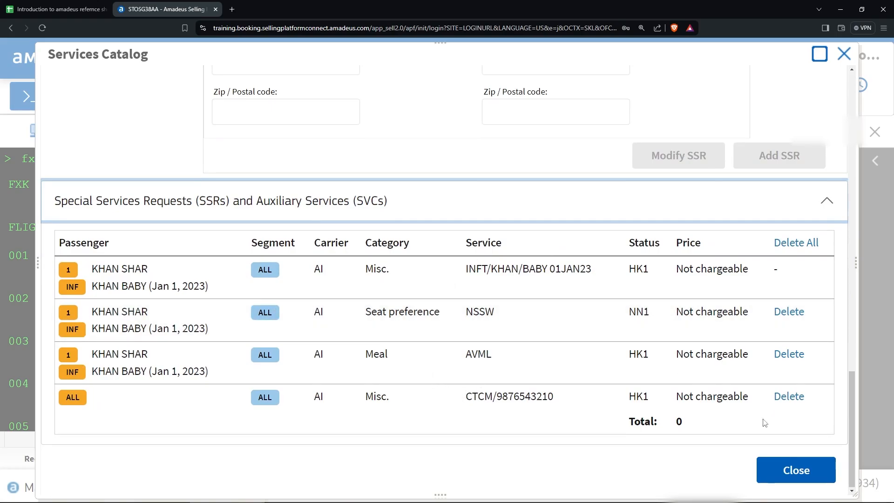
scroll(689, 419, "up", 10)
scroll(683, 418, "up", 12)
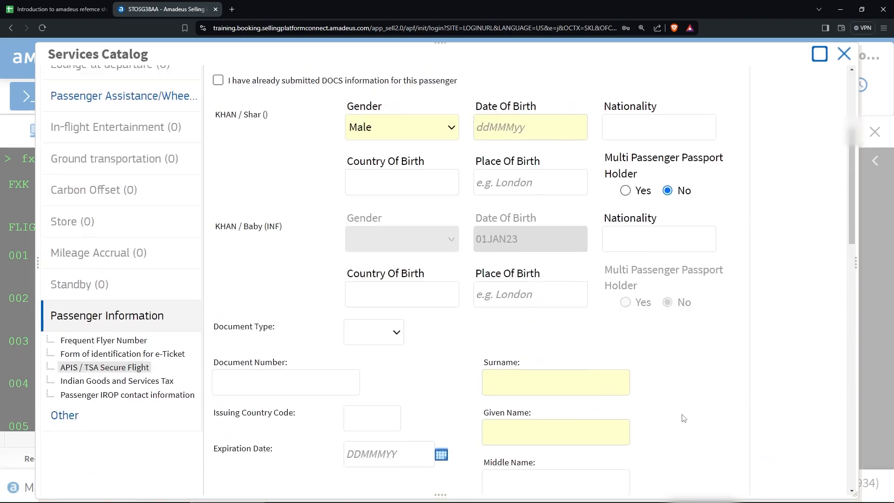
scroll(263, 348, "down", 4)
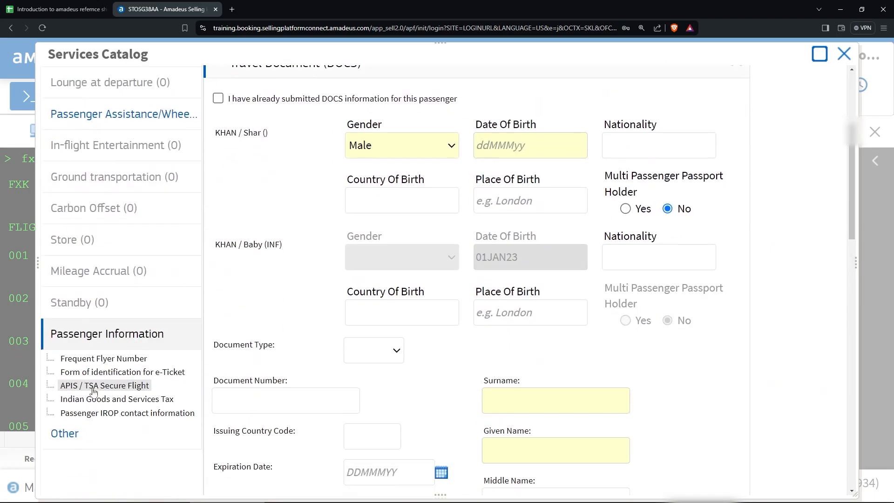
scroll(120, 443, "up", 4)
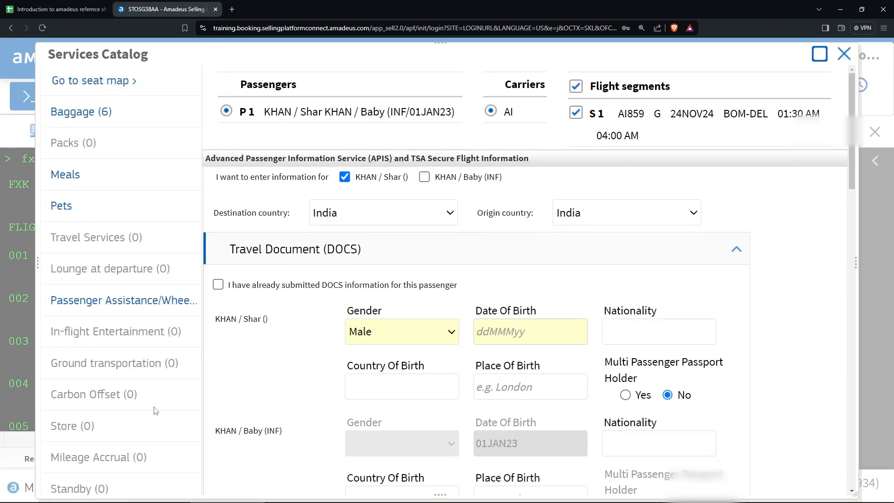
left_click(844, 54)
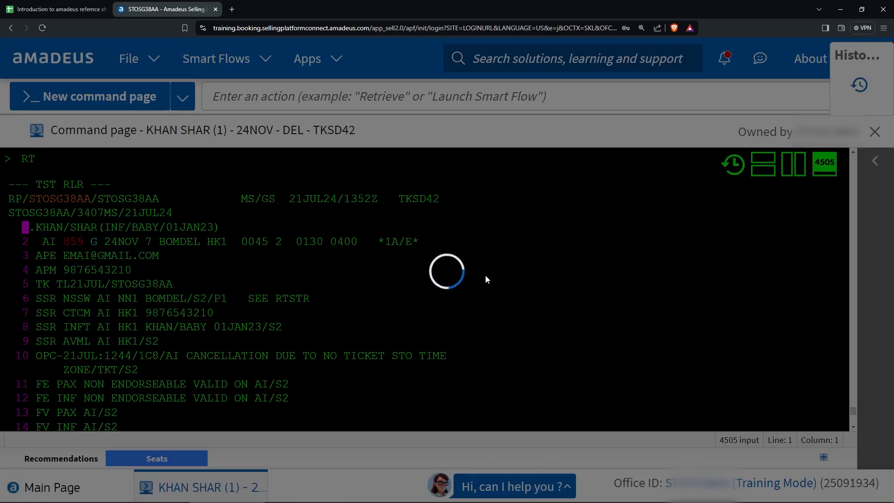
left_click(29, 4)
scroll(119, 288, "down", 2)
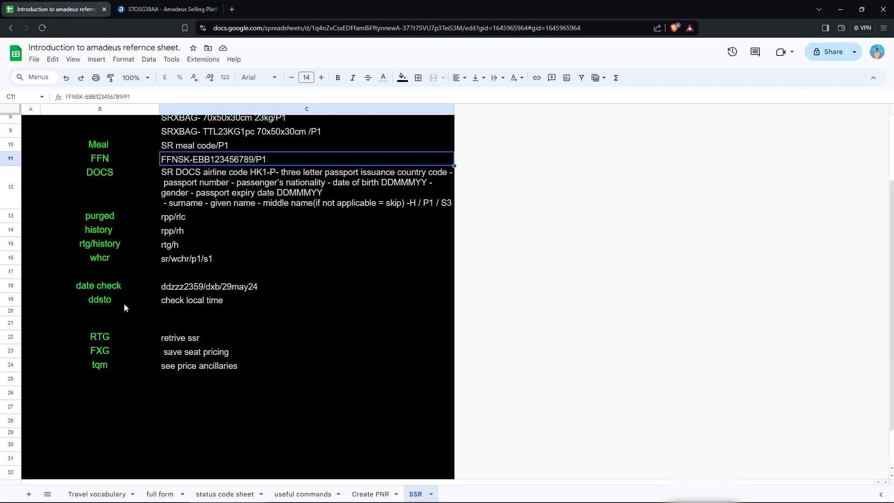
scroll(132, 269, "up", 1)
left_click(197, 228)
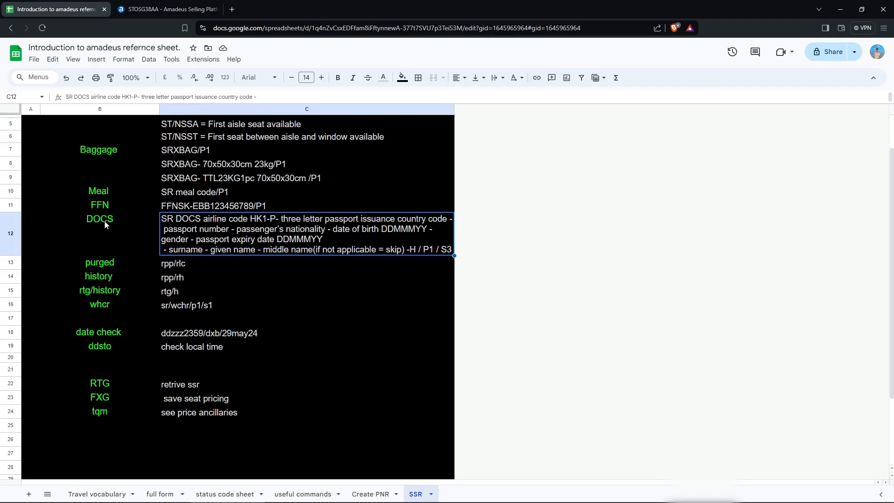
left_click(163, 8)
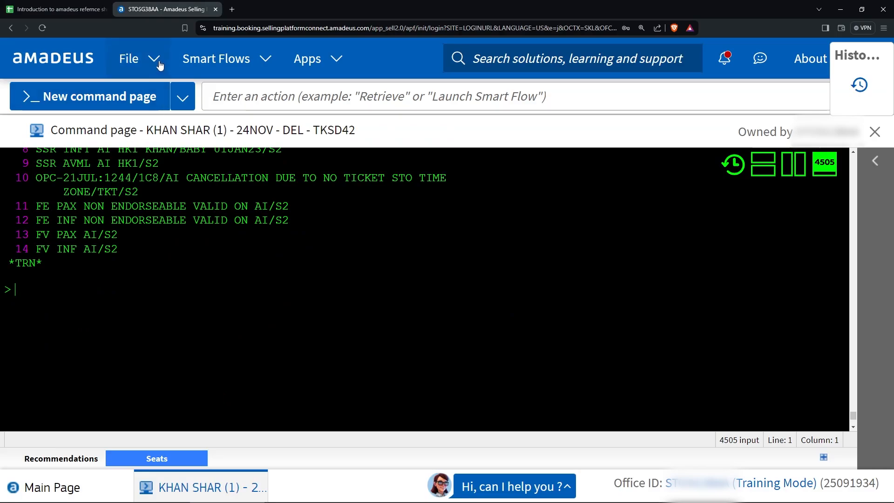
Run the APIS smart flow with option 1 for passenger 1, stopping at passport issuing country.
left_click(218, 58)
left_click(265, 188)
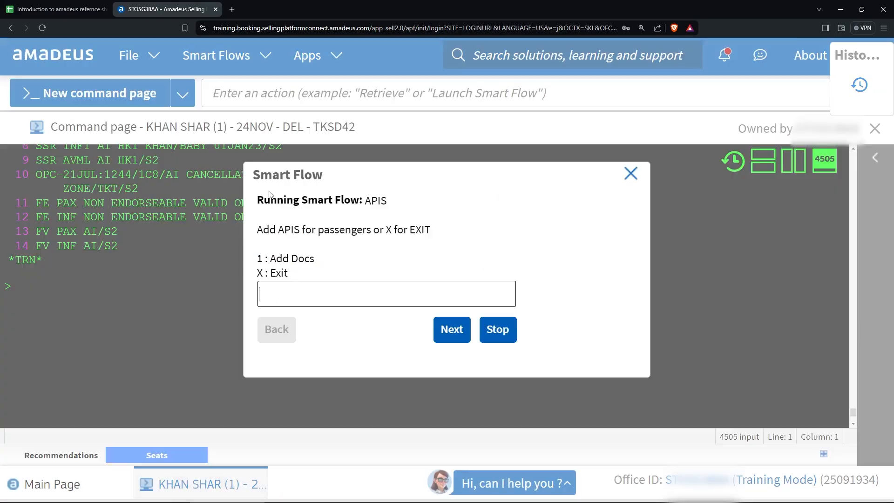
left_click(291, 290)
type("1")
left_click(457, 329)
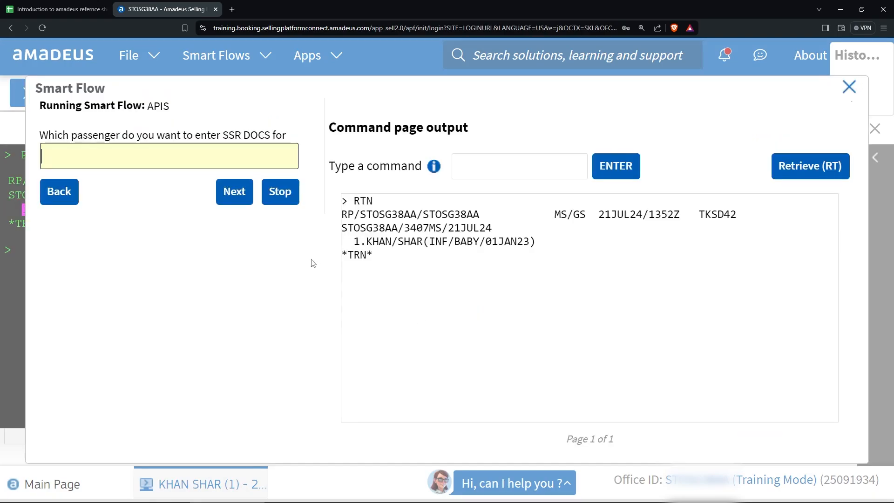
left_click(167, 156)
type("1")
left_click(235, 191)
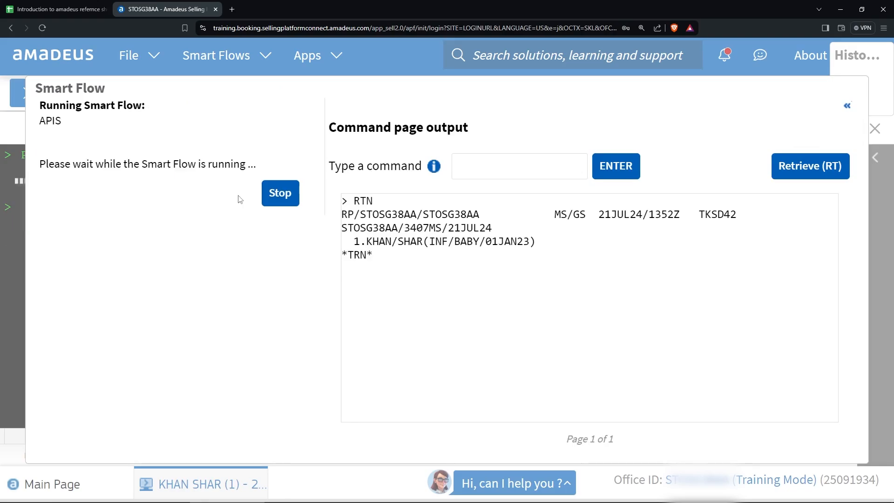
left_click(149, 155)
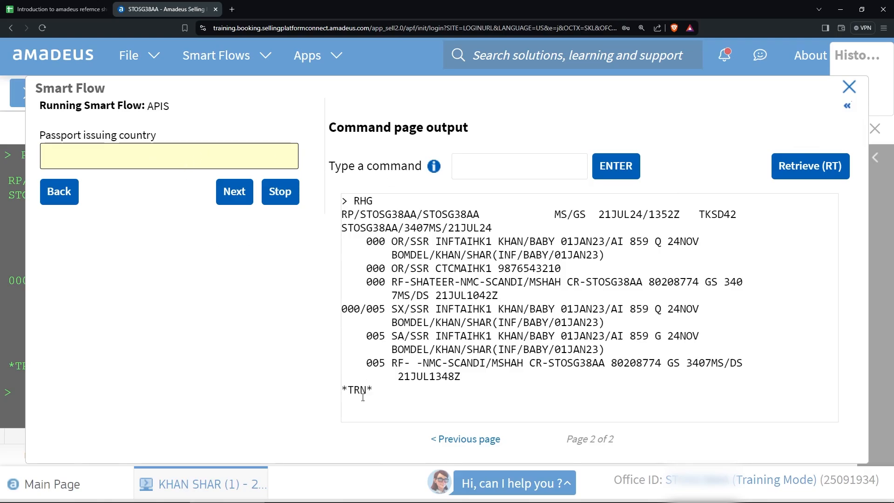
left_click(845, 109)
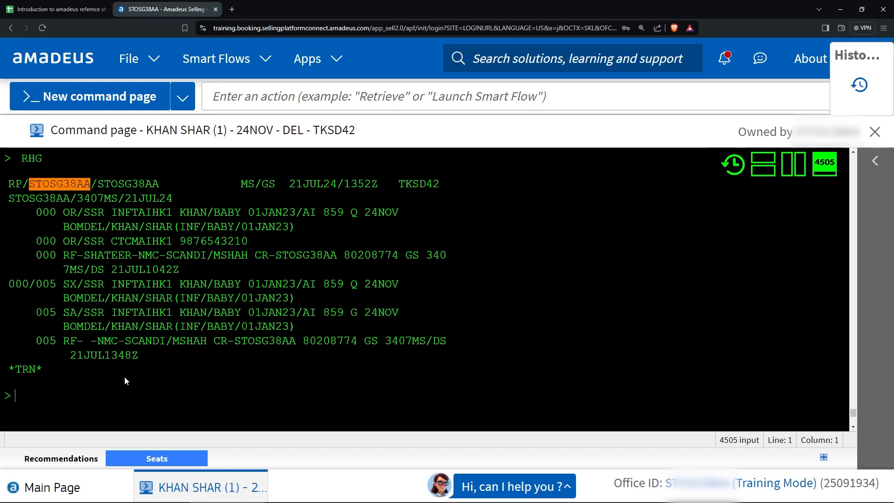
Review the RTG, FXG and tqm notes at the bottom of the SSR sheet.
left_click(45, 4)
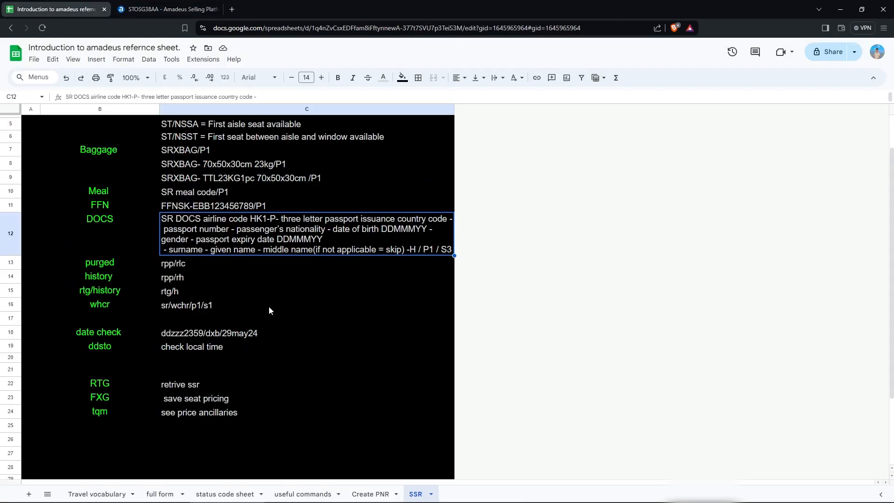
left_click(152, 429)
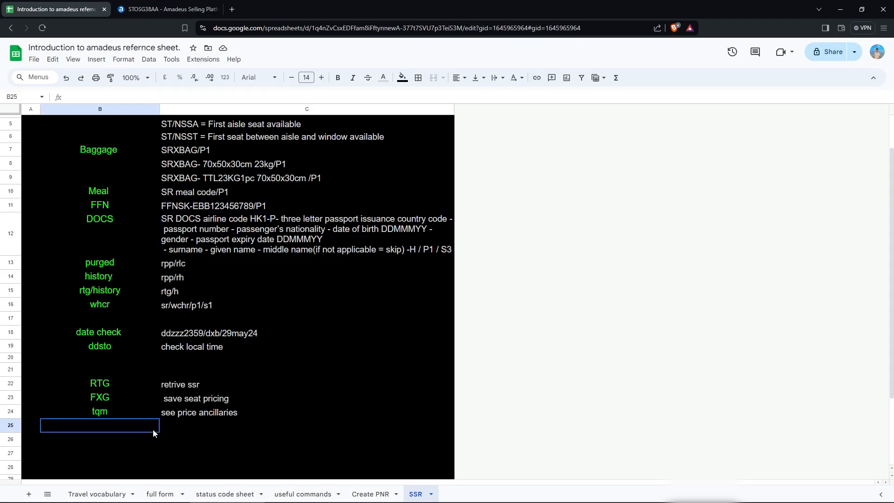
left_click(239, 432)
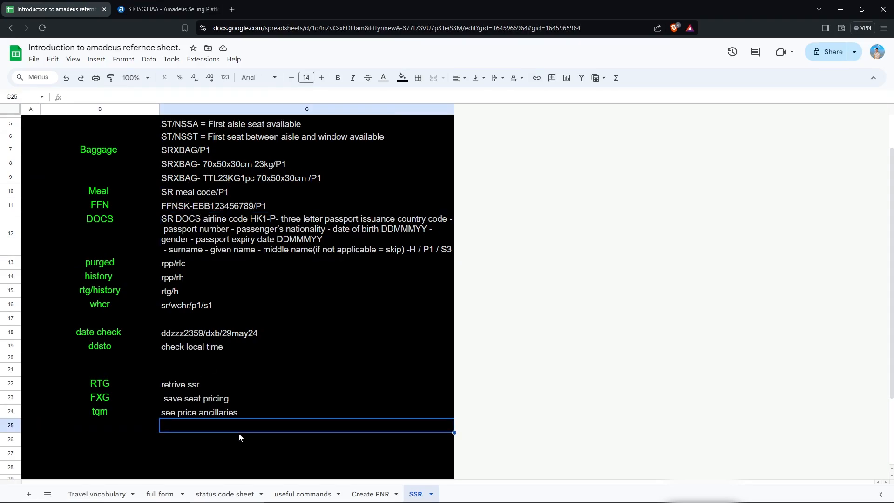
Enter FXK, then discard the booking's unsaved changes with IG.
left_click(163, 10)
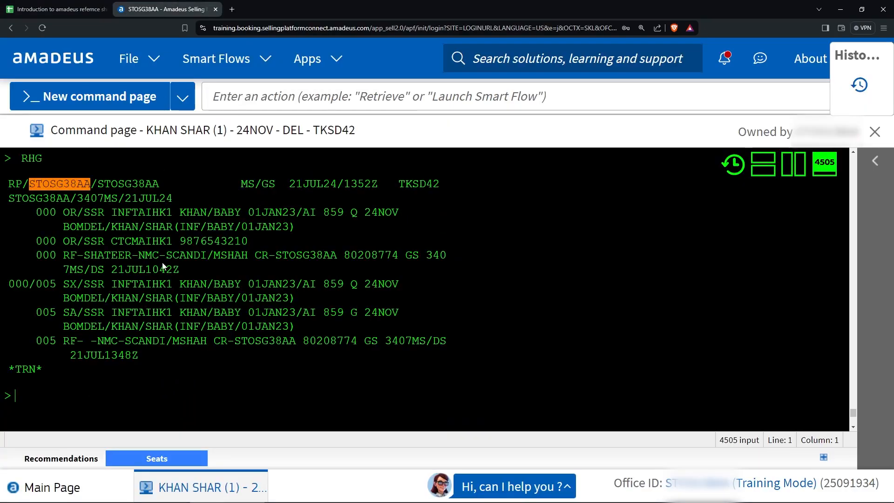
type("fxk")
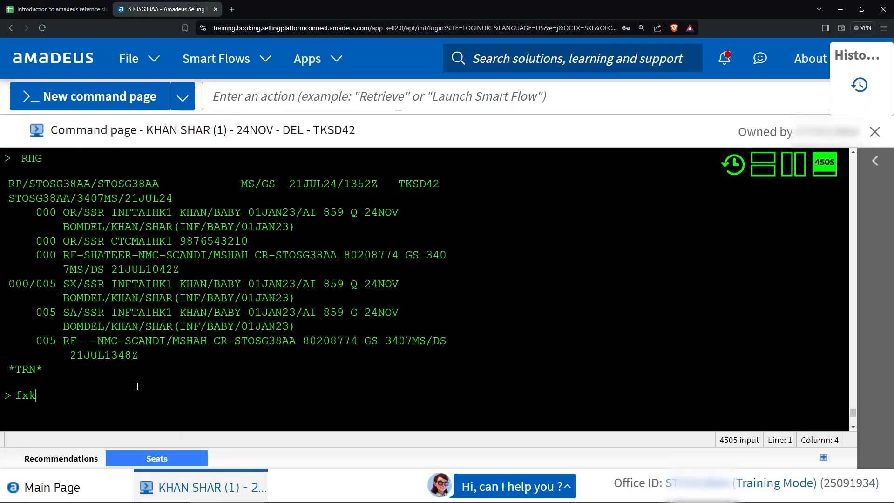
key("Return")
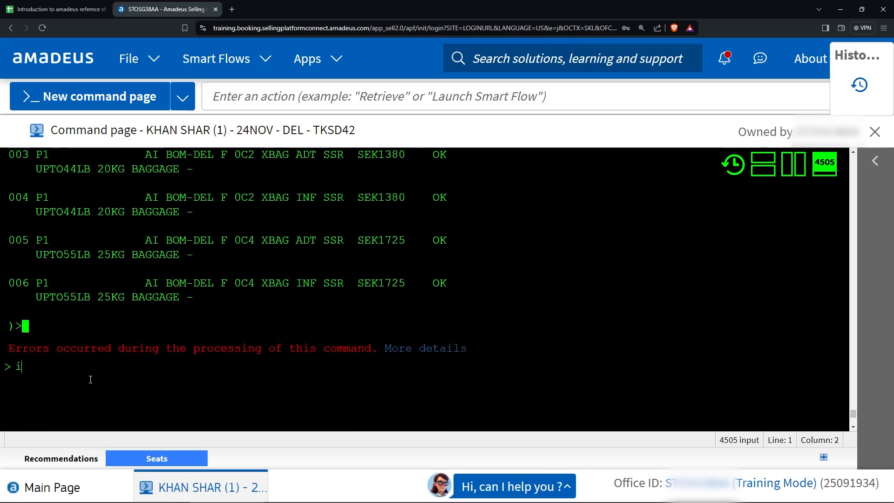
type("ig")
key("Return")
type("rt")
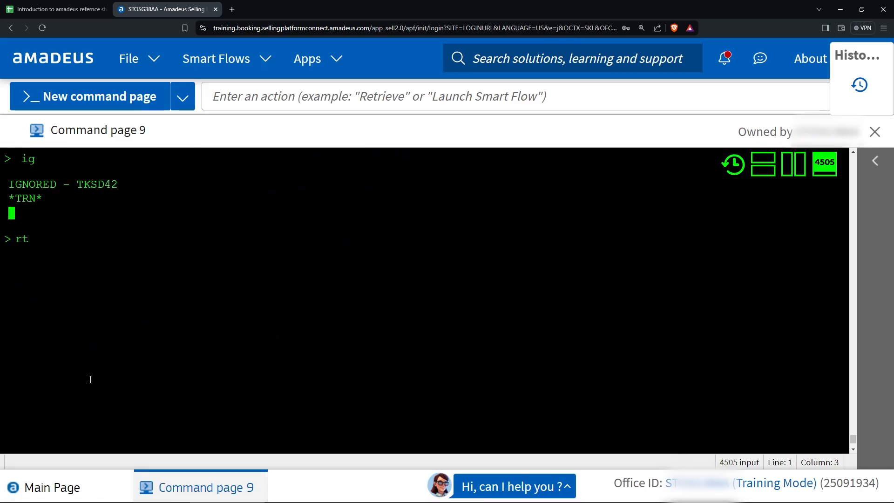
key("BackSpace")
key("BackSpace")
type("fxk")
key("alt+Up")
key("alt+Up")
key("alt+Up")
key("alt+Up")
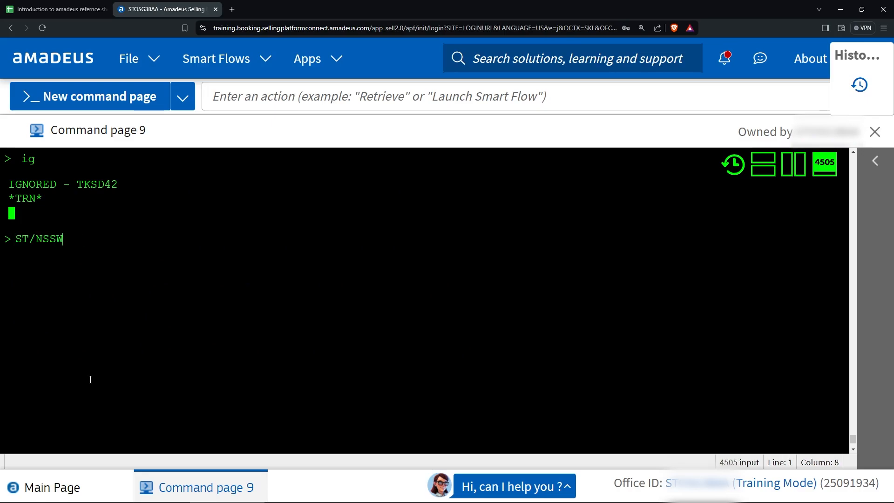
key("alt+Up")
key("alt+Up")
key("alt+Up")
key("alt+Up")
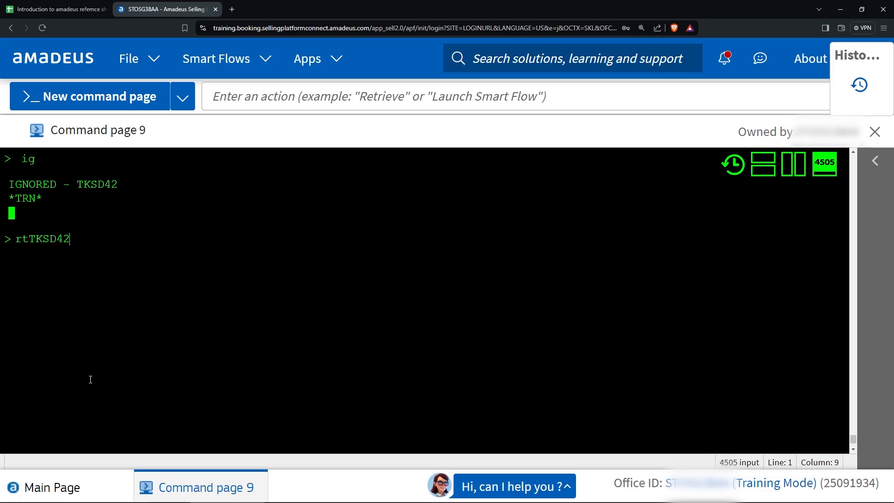
key("Return")
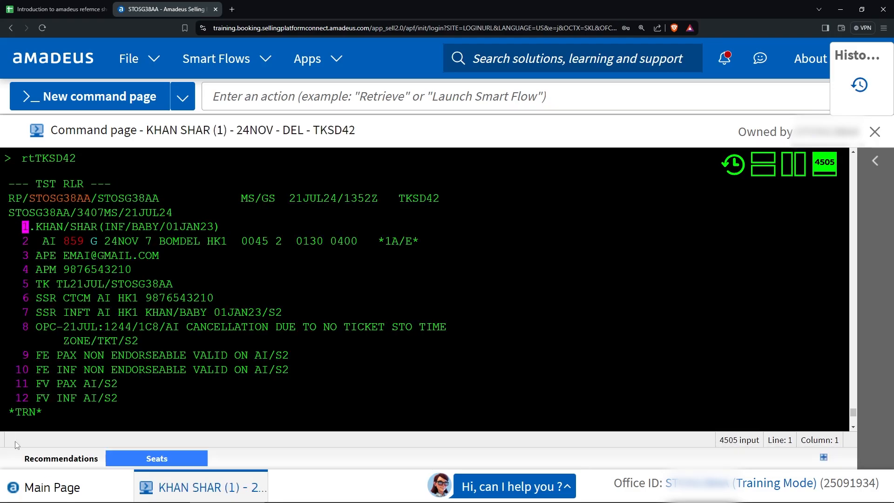
scroll(262, 393, "down", 3)
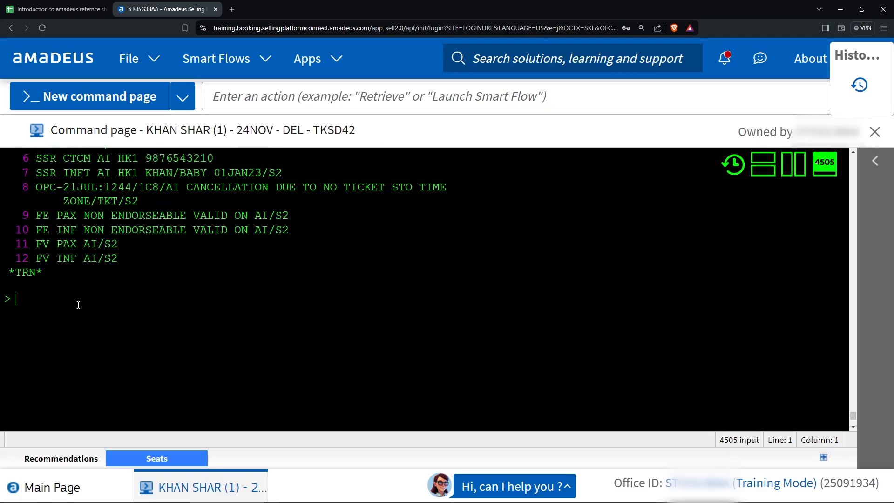
type("fxk")
key("Return")
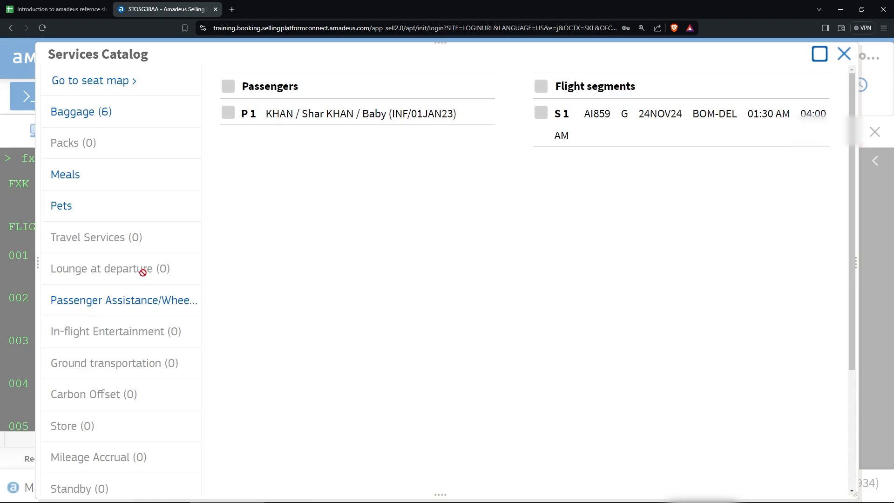
Expand Standard Passenger Assistance under Passenger Assistance/Wheelchair and browse the services listed.
left_click(122, 303)
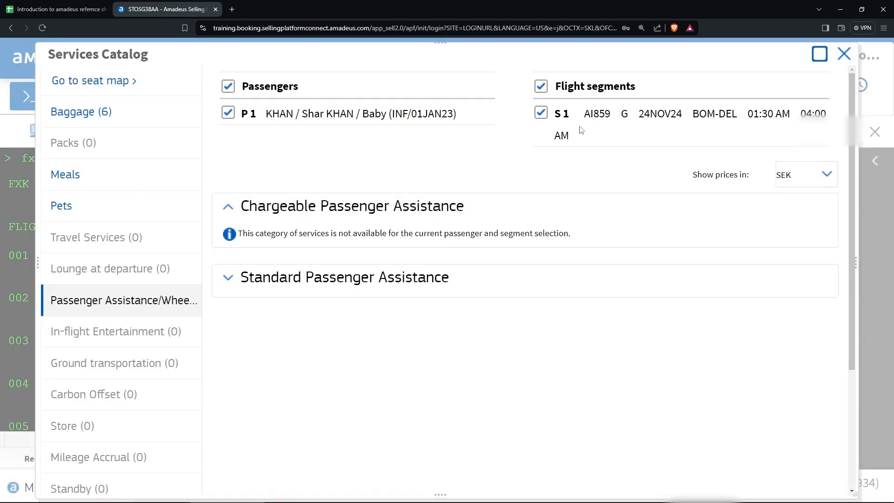
left_click(412, 277)
scroll(412, 271, "down", 2)
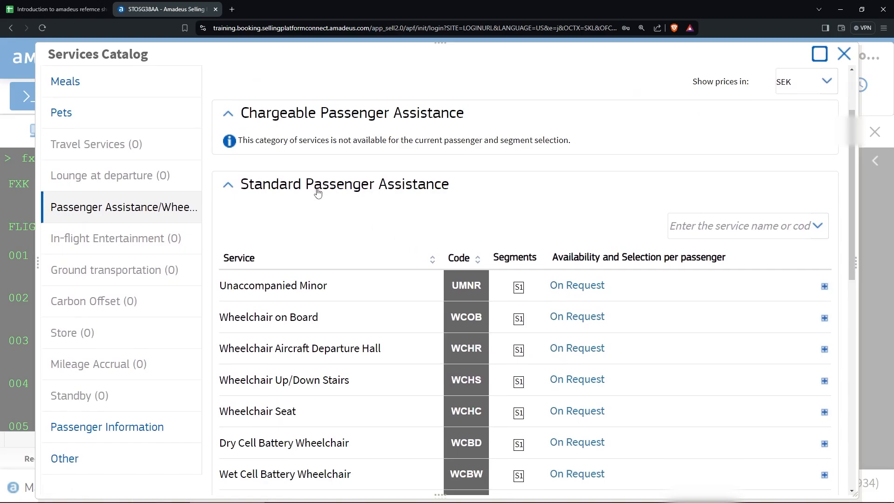
scroll(320, 193, "down", 1)
scroll(340, 186, "up", 1)
scroll(167, 268, "up", 1)
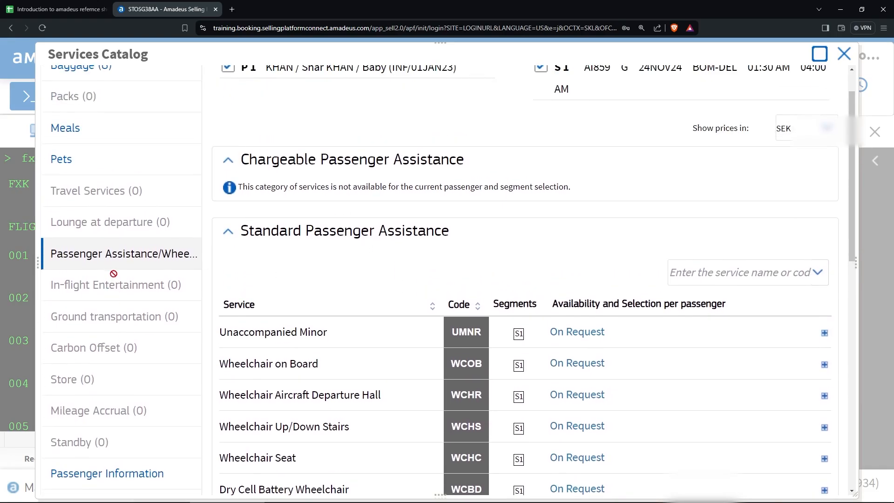
scroll(103, 263, "up", 1)
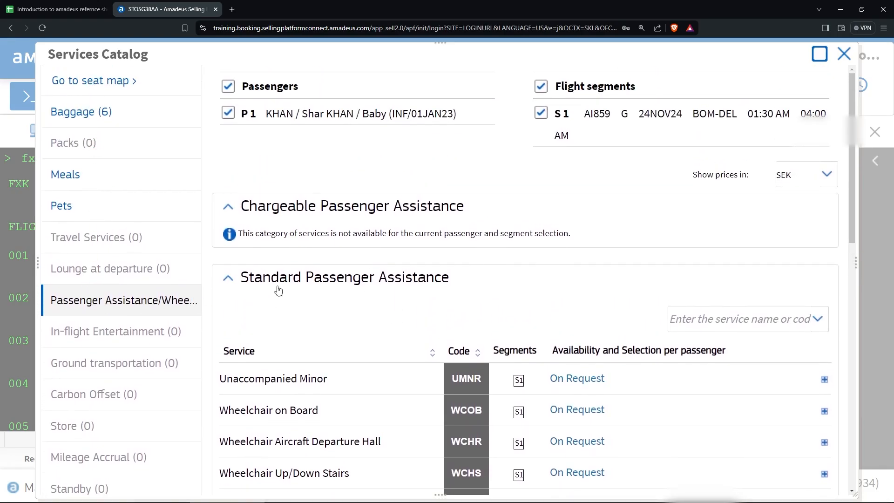
scroll(279, 289, "down", 2)
scroll(310, 207, "down", 2)
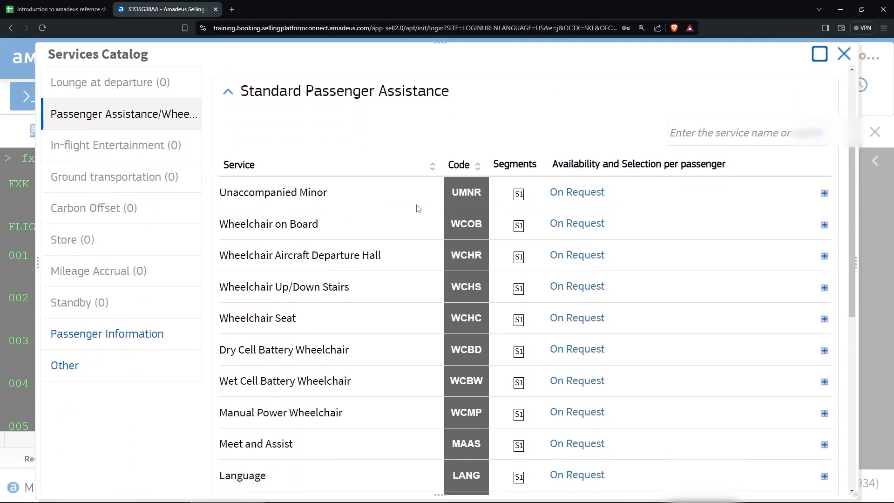
scroll(326, 250, "down", 1)
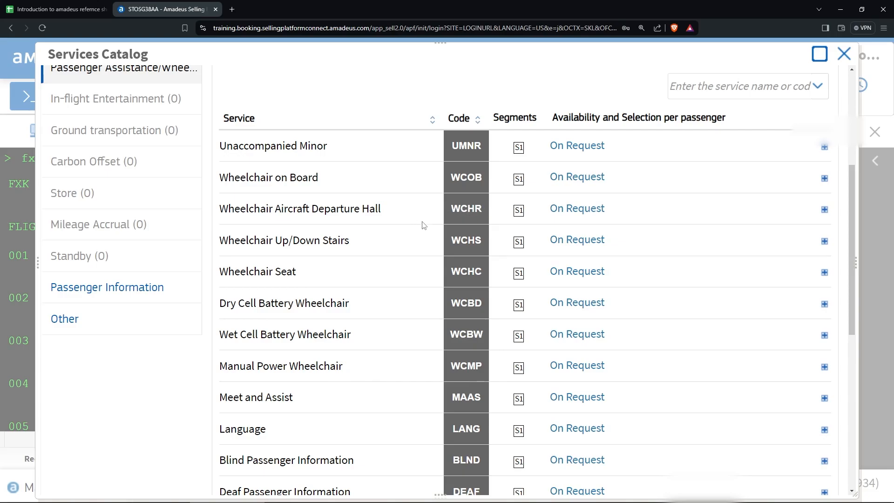
scroll(456, 272, "down", 1)
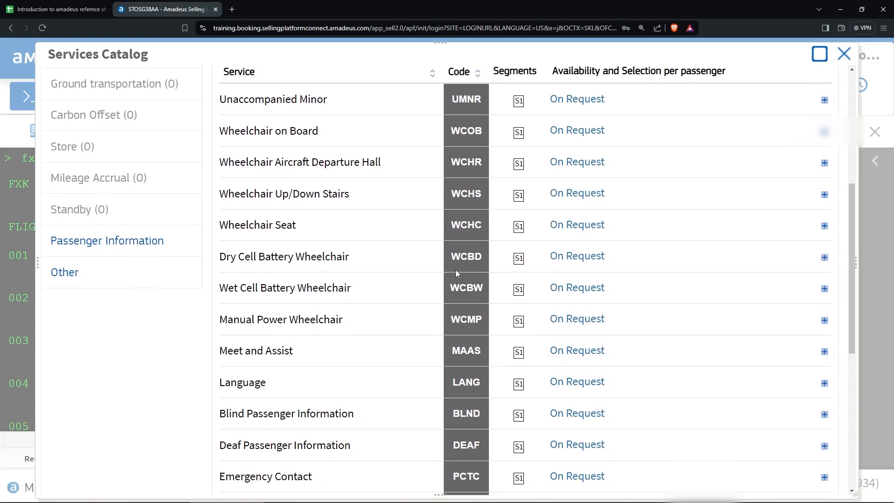
scroll(455, 272, "down", 2)
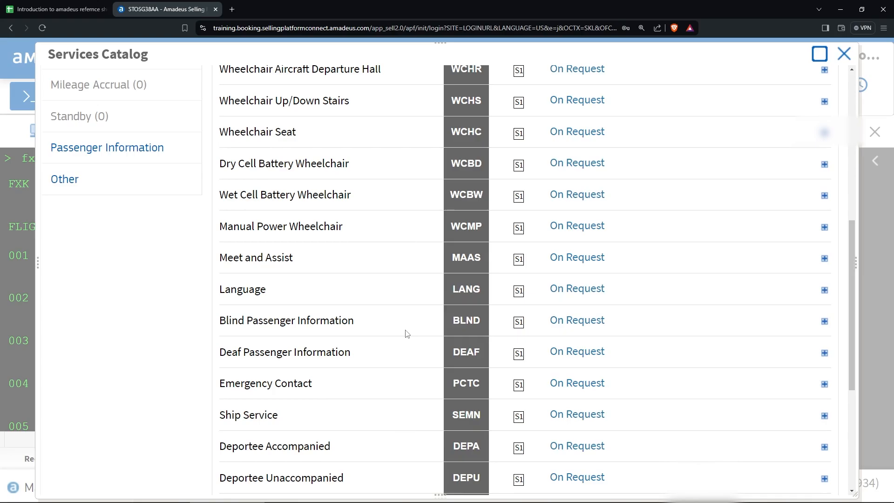
scroll(409, 330, "up", 2)
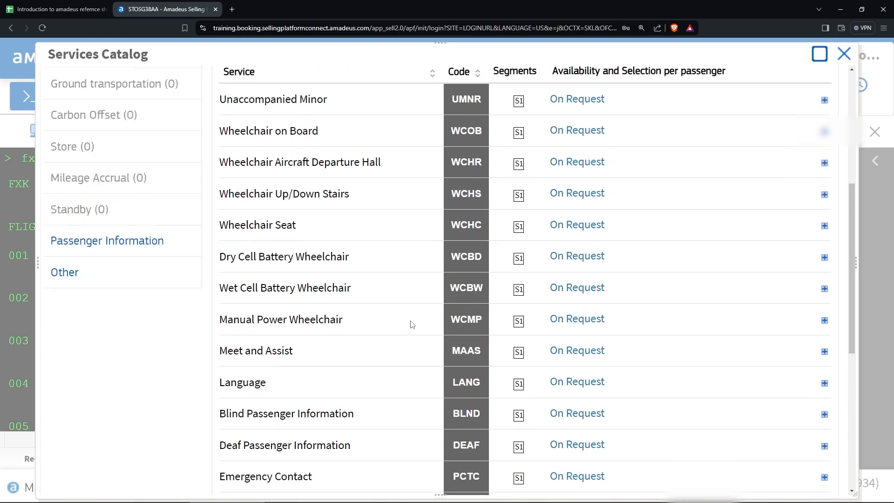
scroll(412, 325, "down", 1)
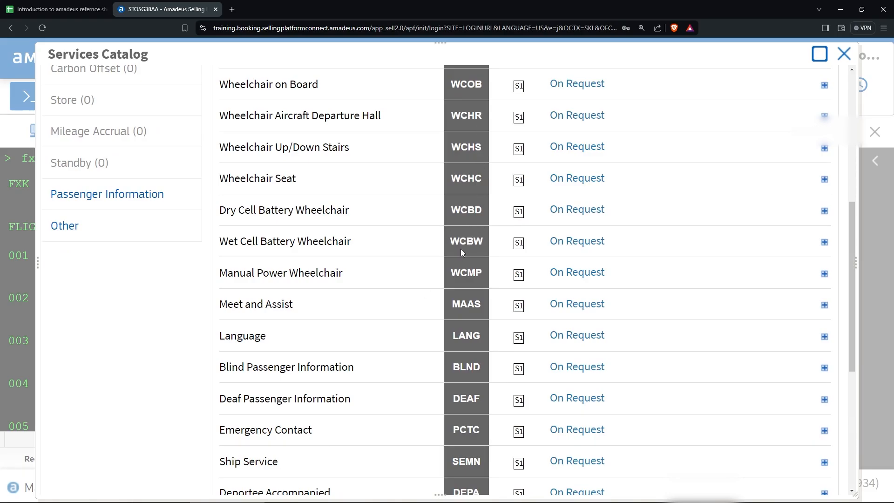
scroll(461, 251, "down", 5)
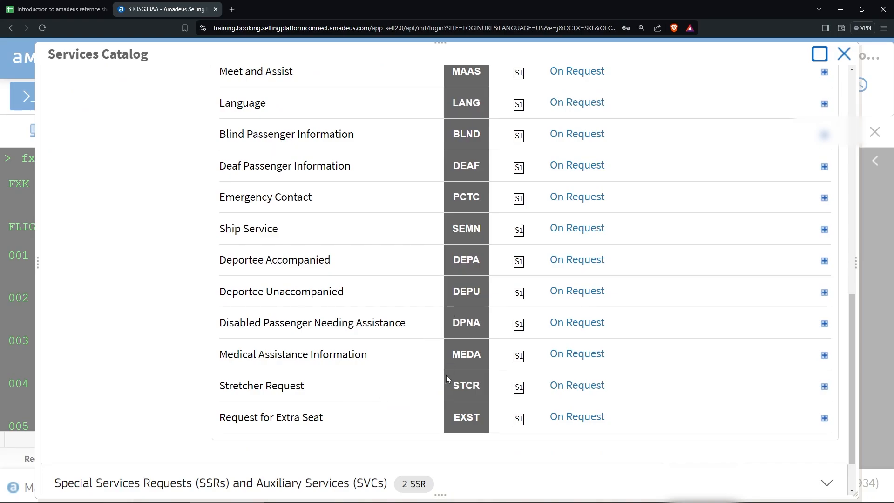
scroll(440, 370, "down", 1)
scroll(440, 370, "up", 12)
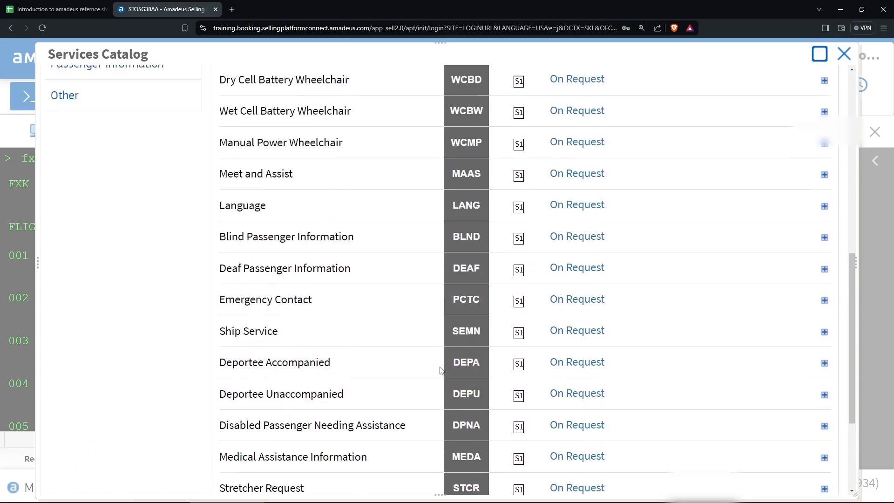
scroll(440, 370, "down", 12)
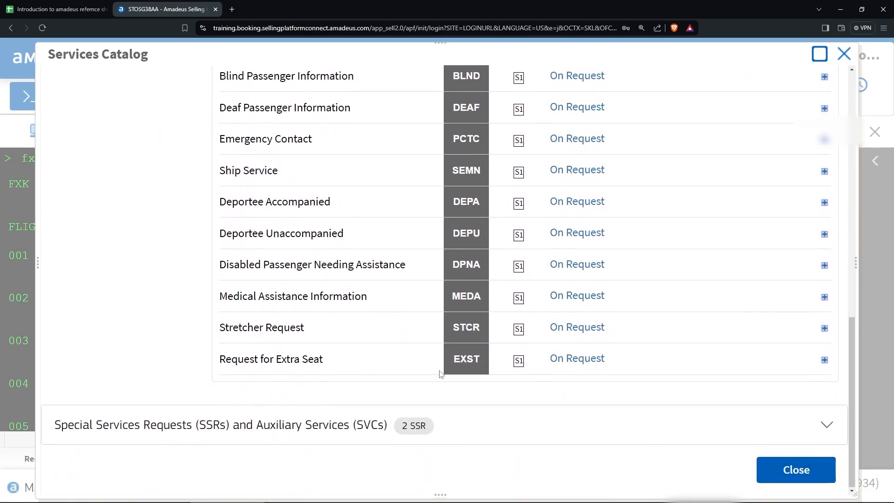
Preview and collapse the Medical Assistance Information details, then close the catalogue with nothing requested.
left_click(401, 301)
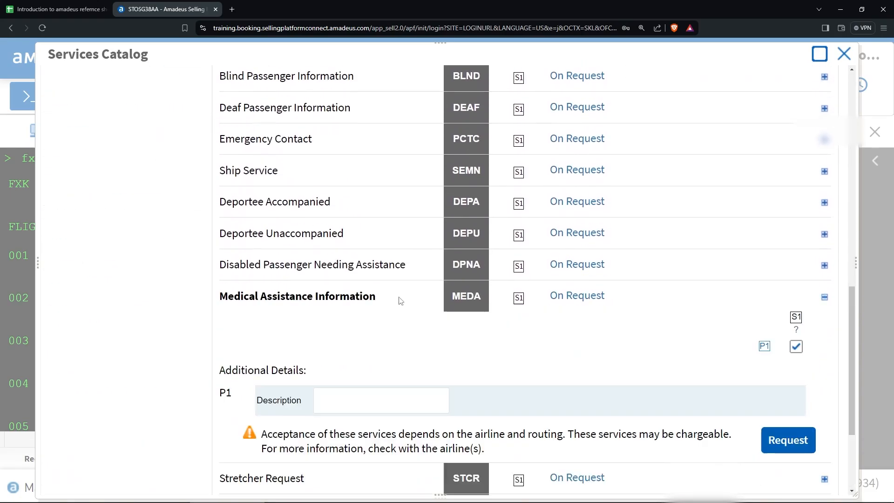
left_click(423, 300)
left_click(774, 475)
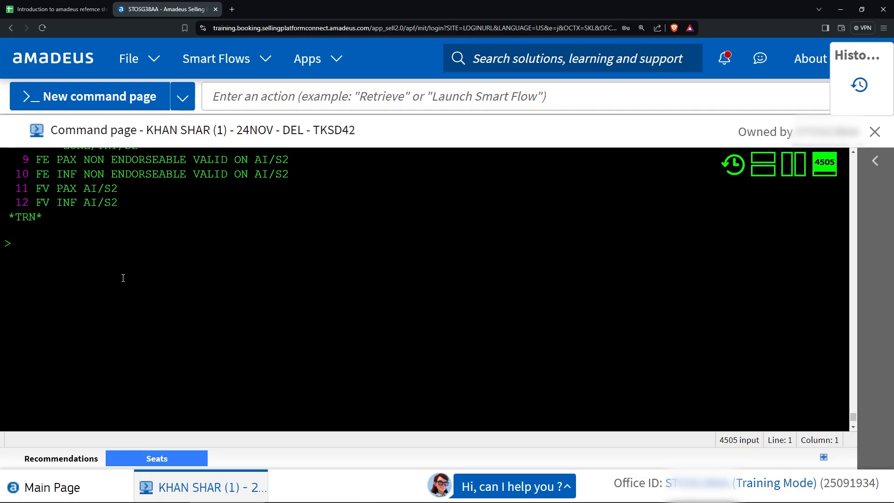
scroll(123, 278, "up", 4)
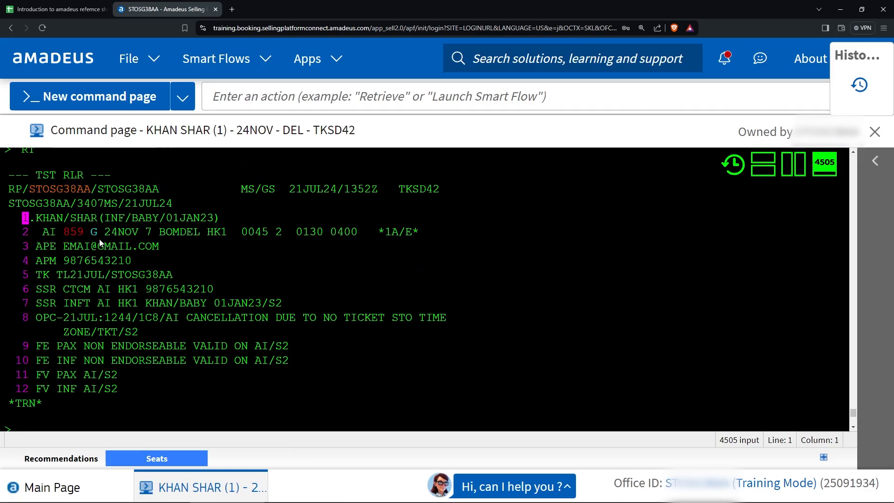
mouse_move(263, 231)
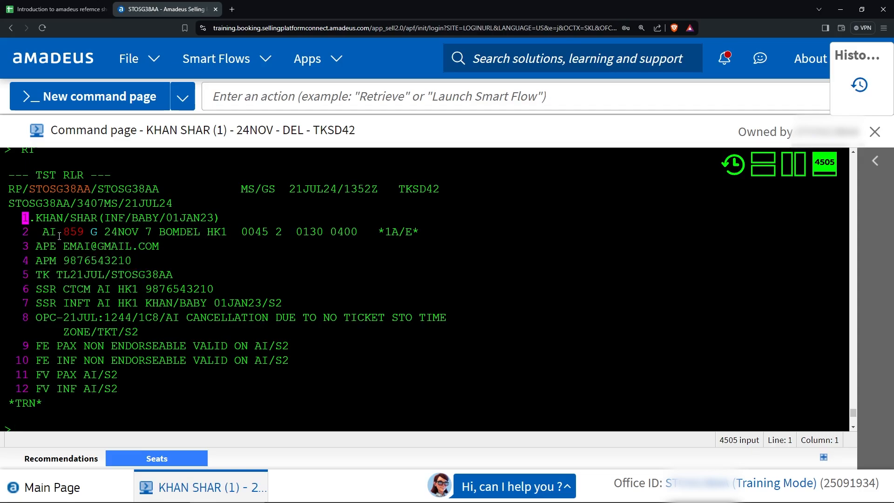
scroll(66, 339, "down", 2)
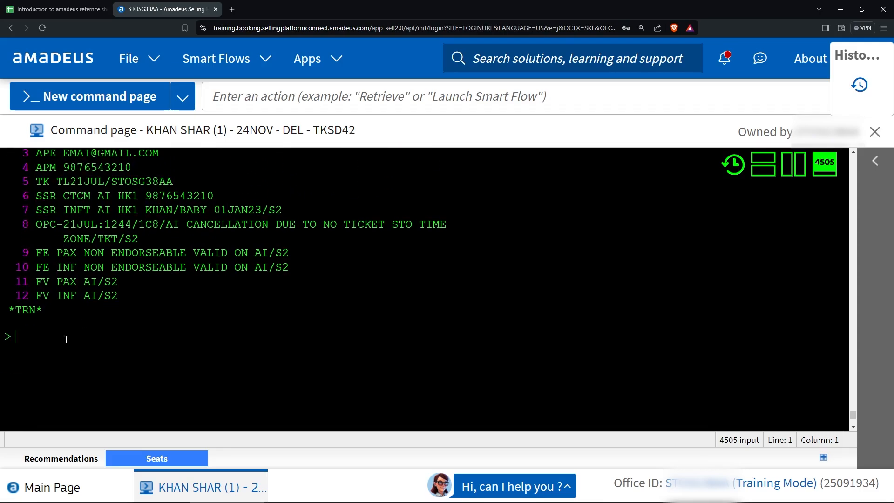